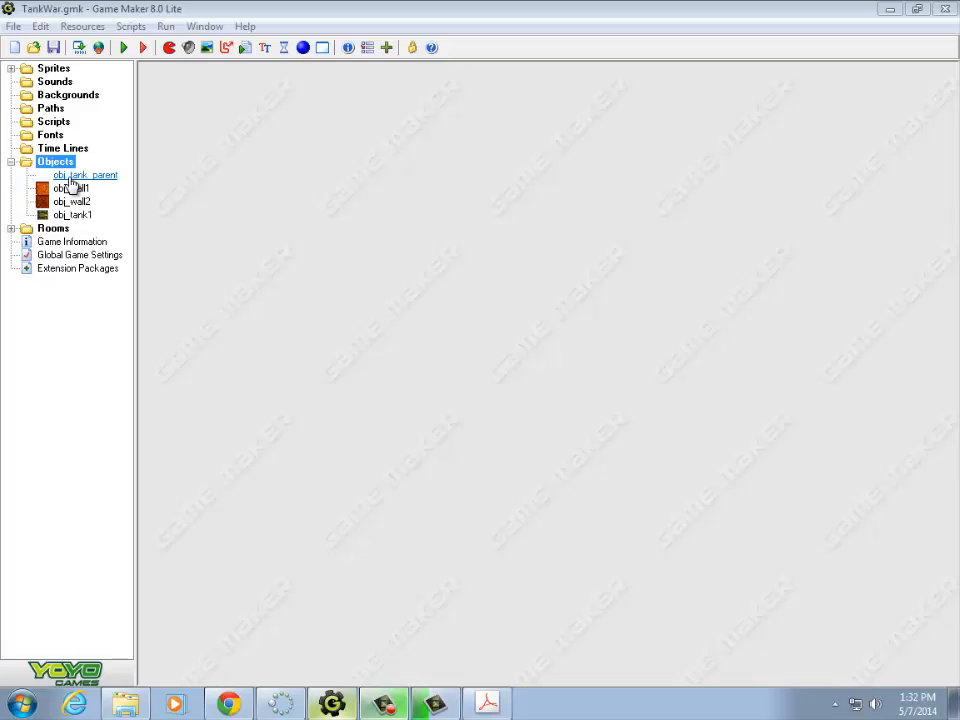
- Open the obj_tank_parent object and add a Draw event to it
double_click(72, 178)
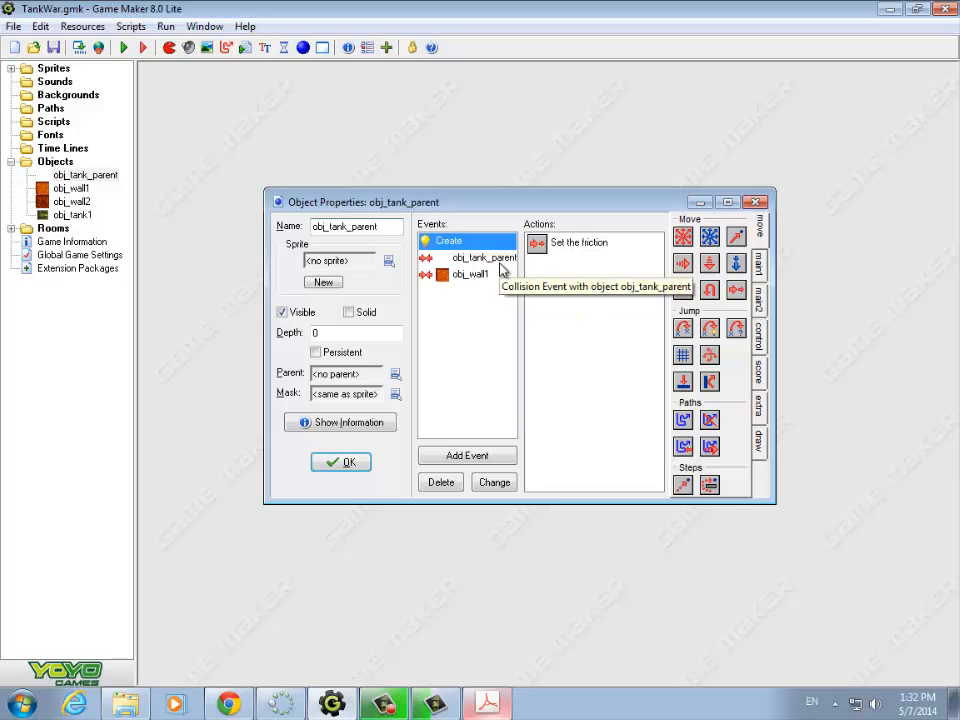
click(456, 457)
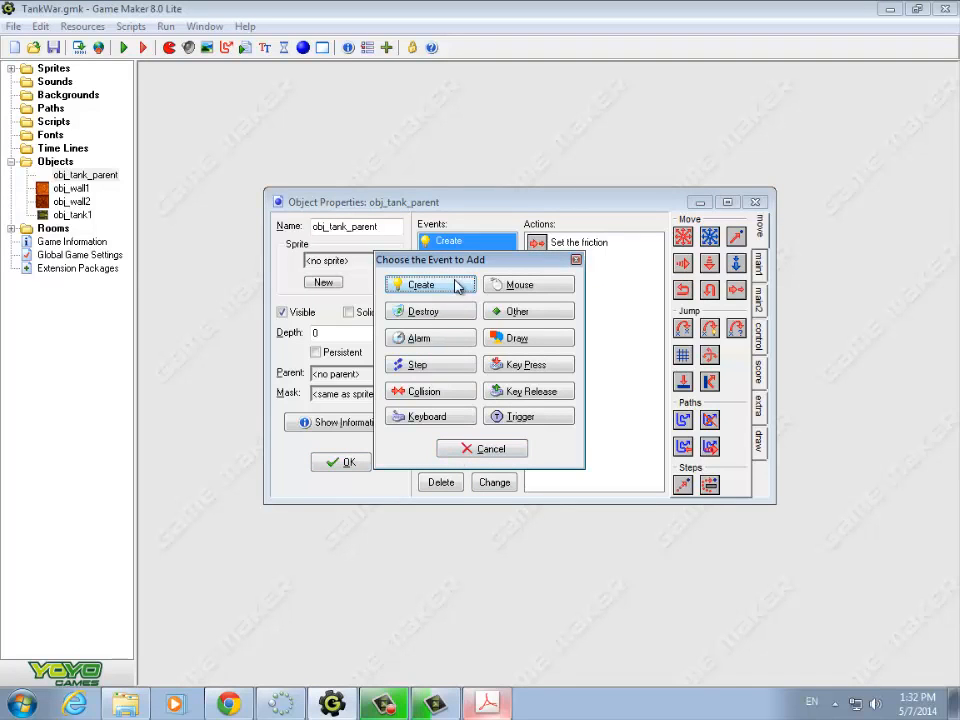
click(529, 340)
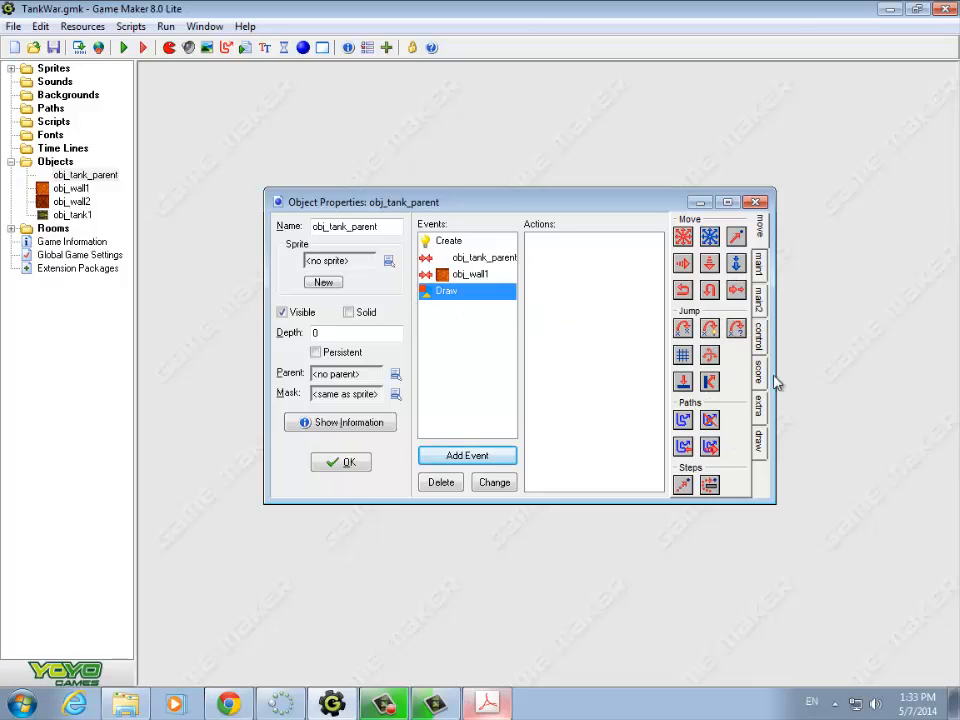
- Add a Set Health action to obj_tank_parent's Draw event with the value 100 - damage
click(760, 438)
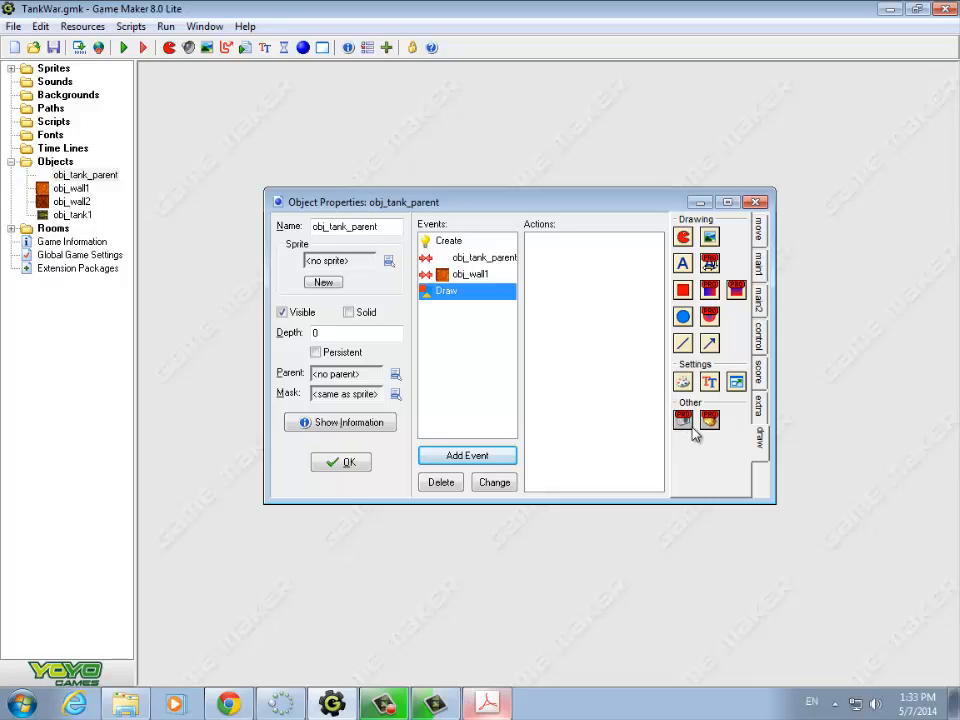
click(759, 372)
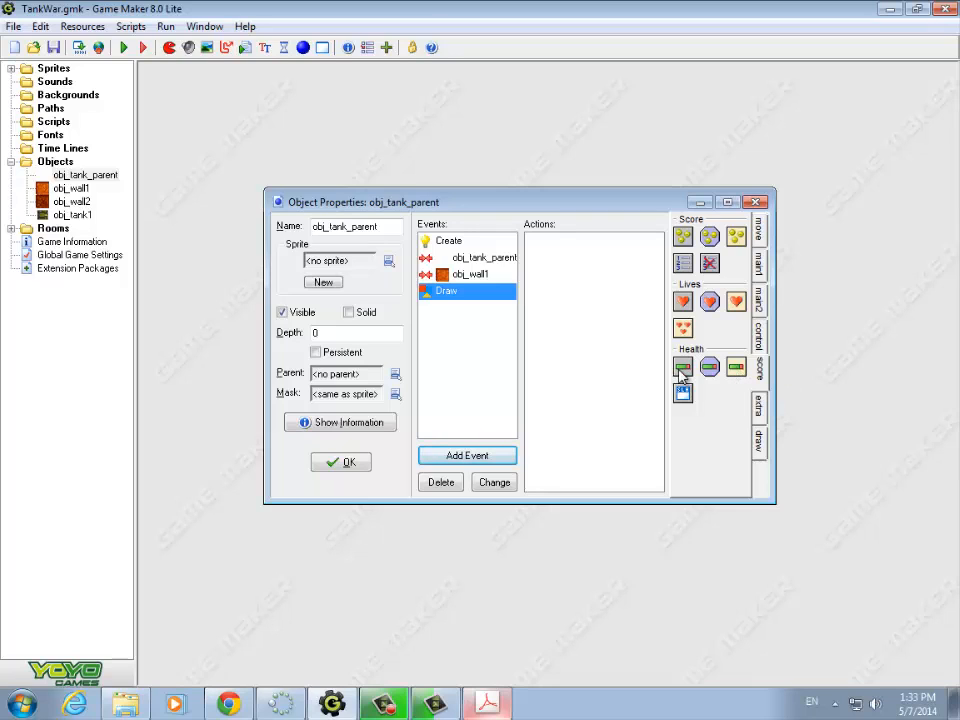
mouse_move(686, 372)
mouse_down()
mouse_move(583, 268)
mouse_move(553, 261)
mouse_up()
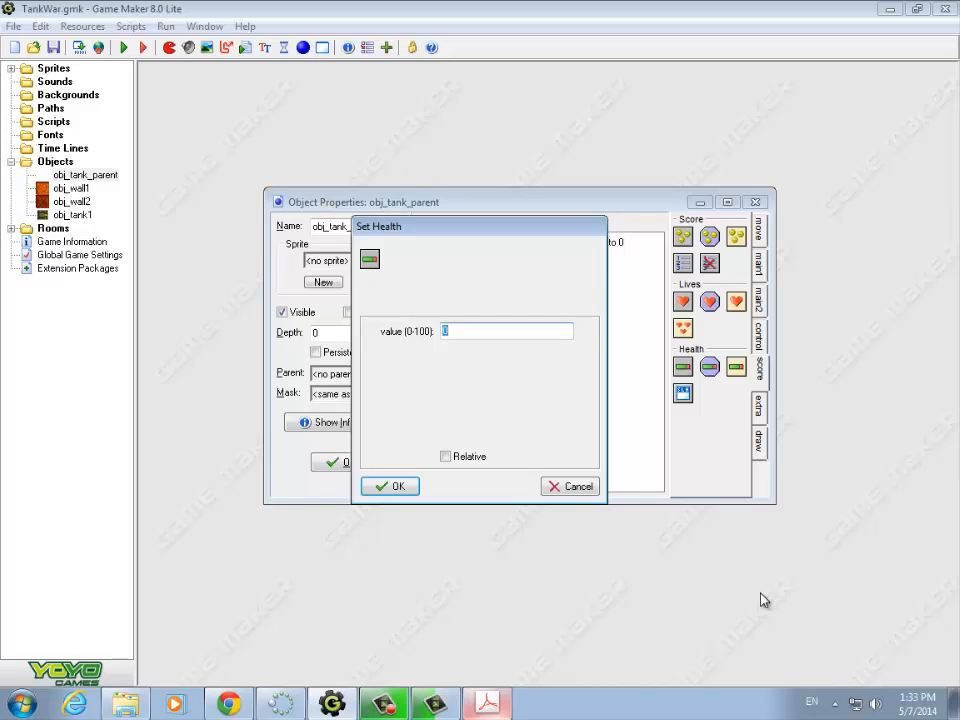
text(100 - damage)
click(396, 486)
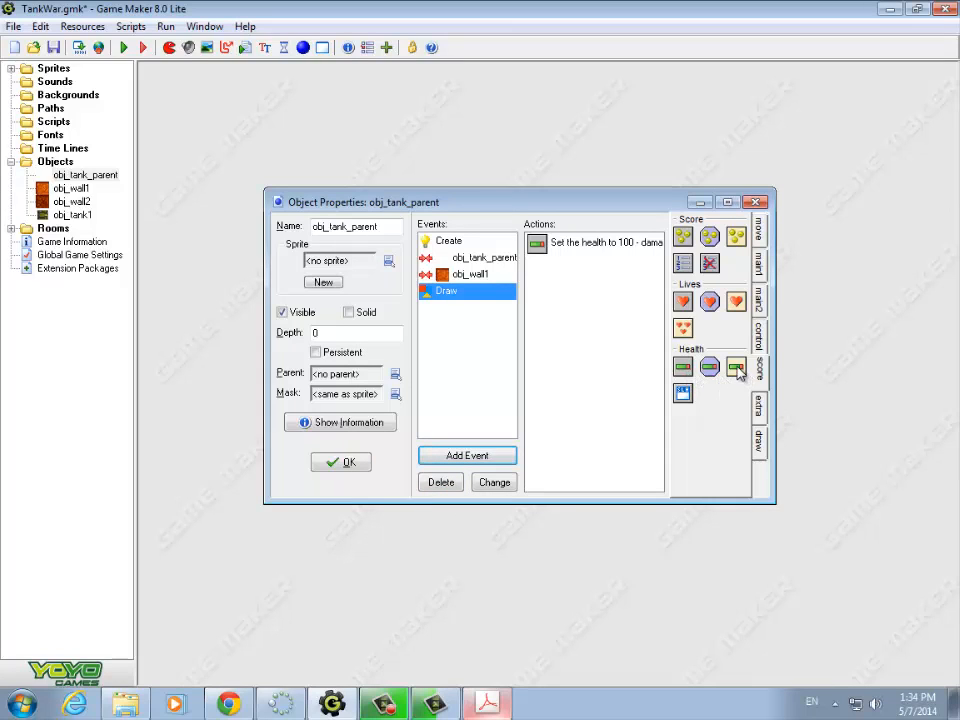
- Add a Draw Health action, check its coordinates in the Game_Makers_Apprentice PDF, and set x1 to -20 and y1 to -35
drag(533, 290, 531, 300)
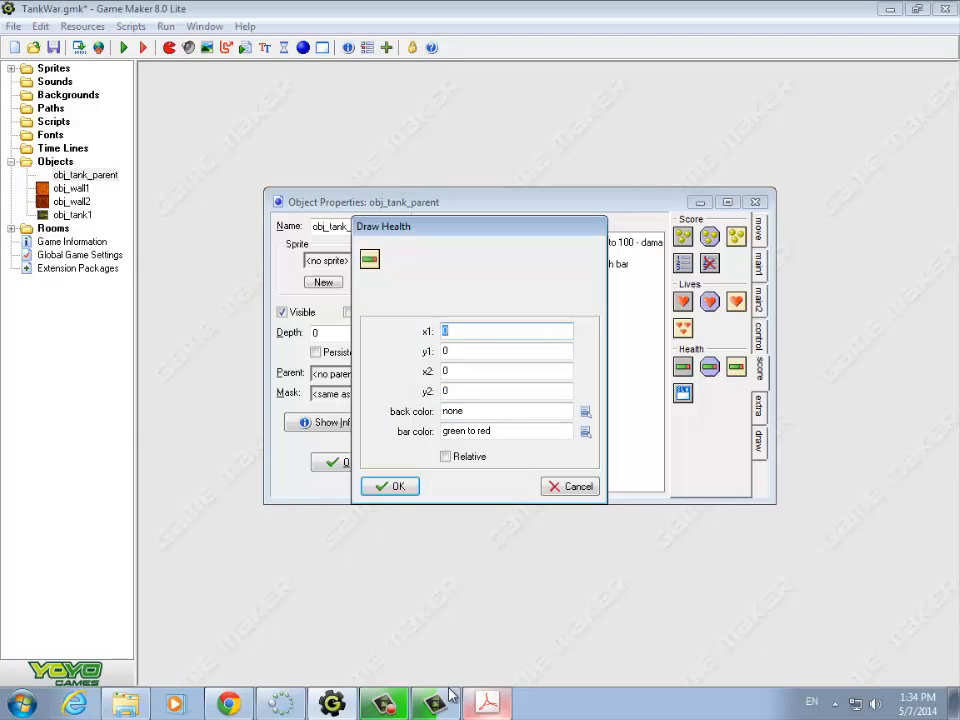
click(487, 704)
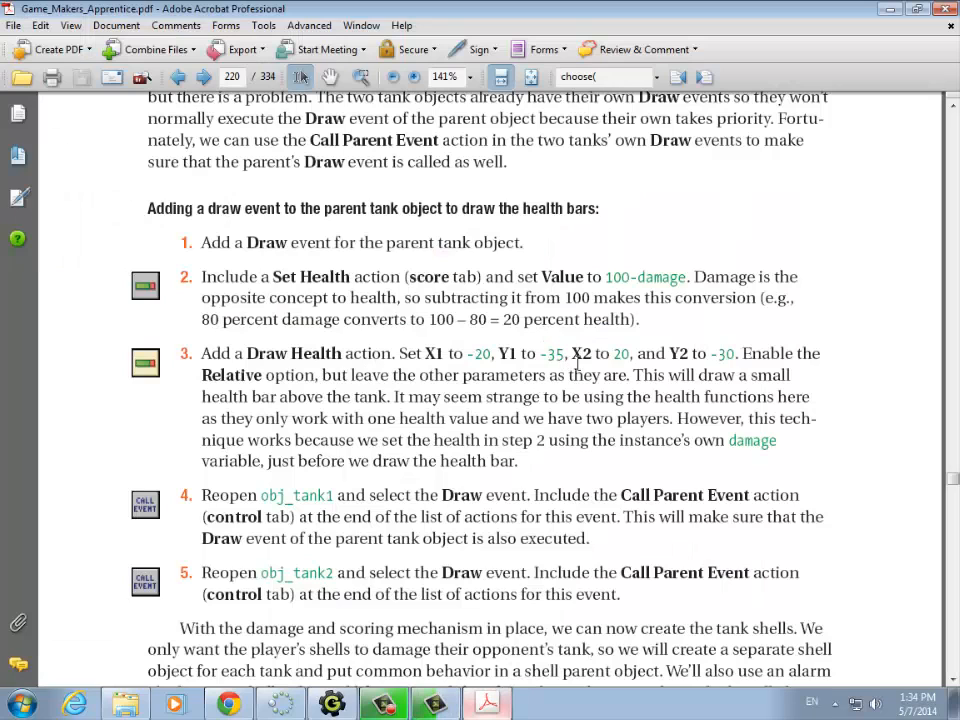
click(492, 703)
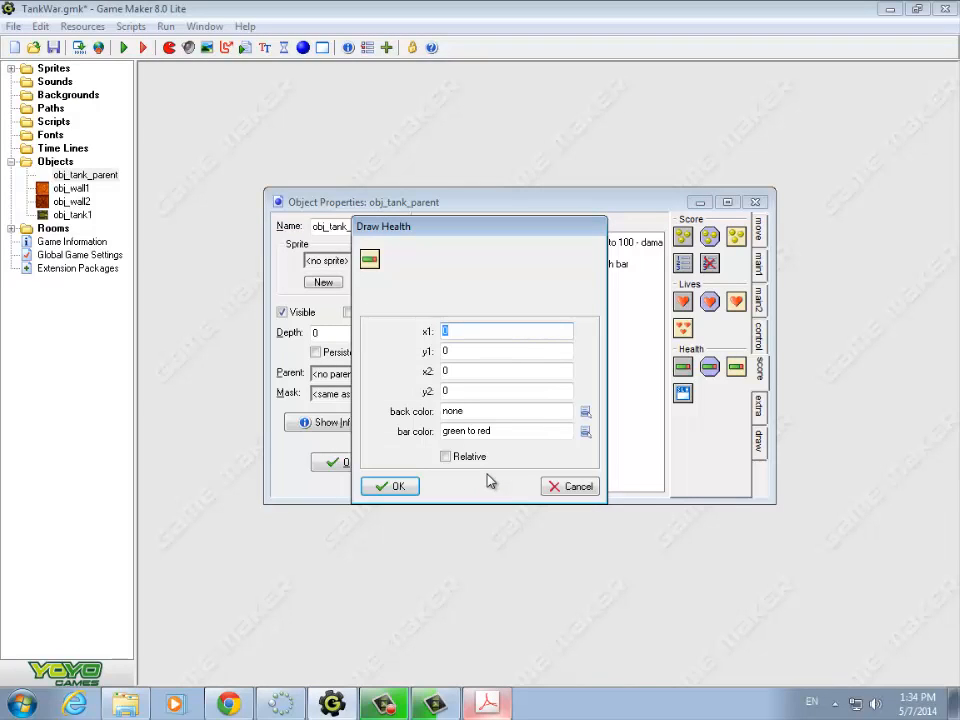
text(-20)
key(Tab)
text(-3)
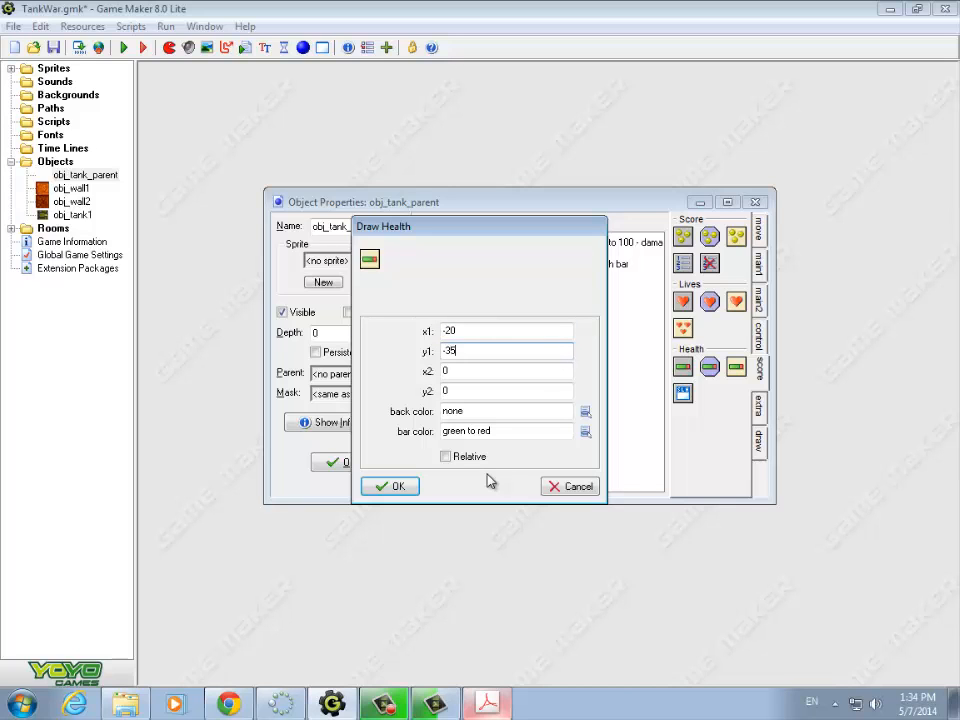
text(5)
- Recheck the PDF in Acrobat, then complete the Draw Health action with x2 20, y2 -30 and Relative enabled
click(487, 705)
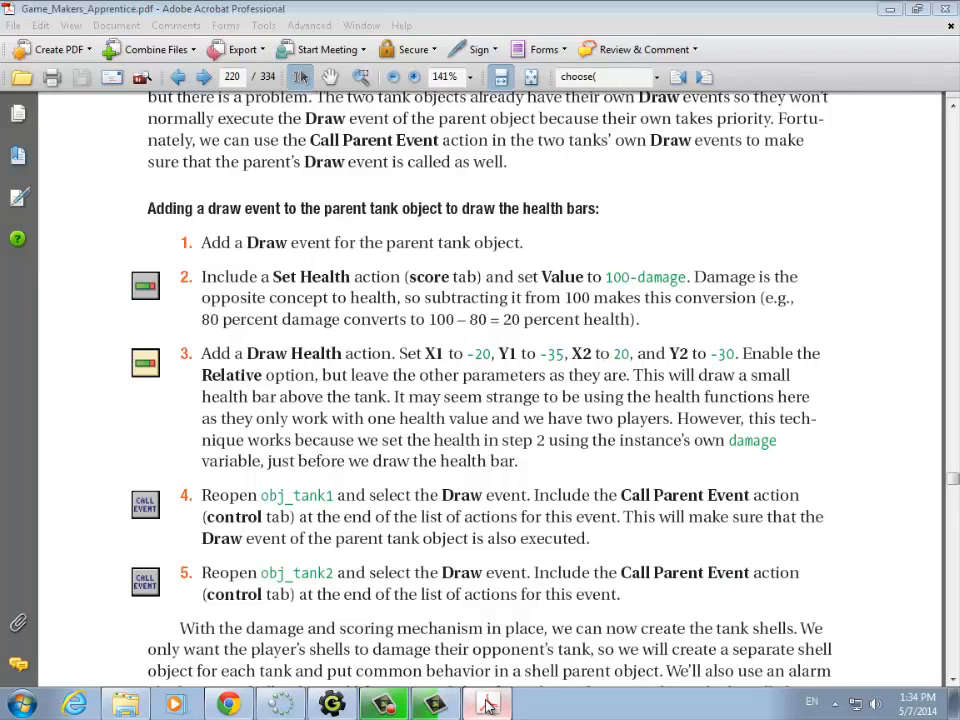
click(487, 705)
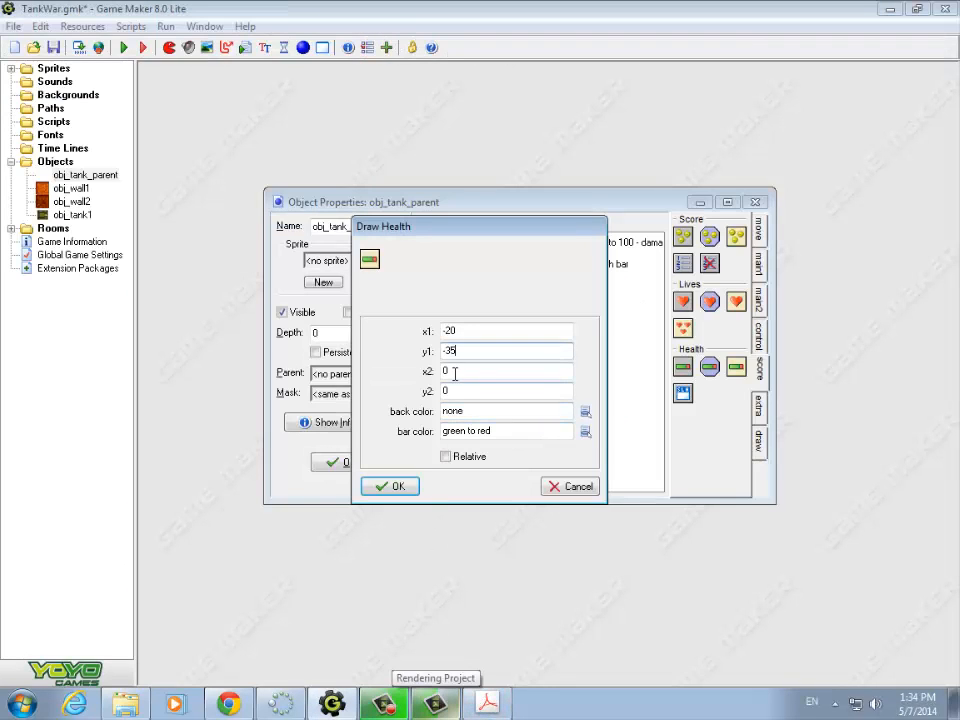
key(Tab)
text(20)
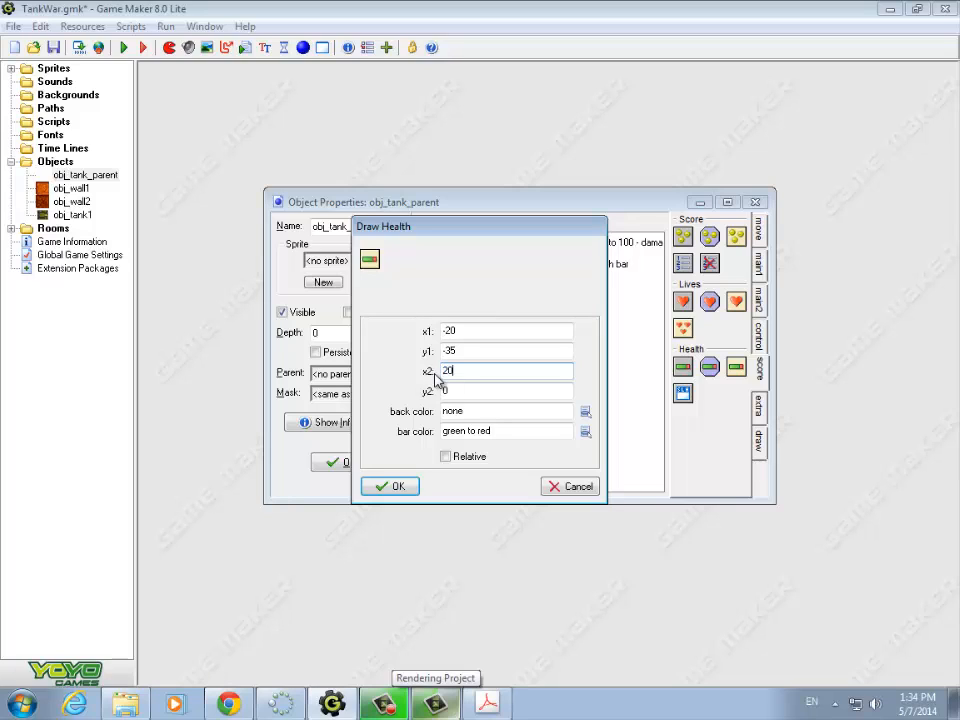
key(Tab)
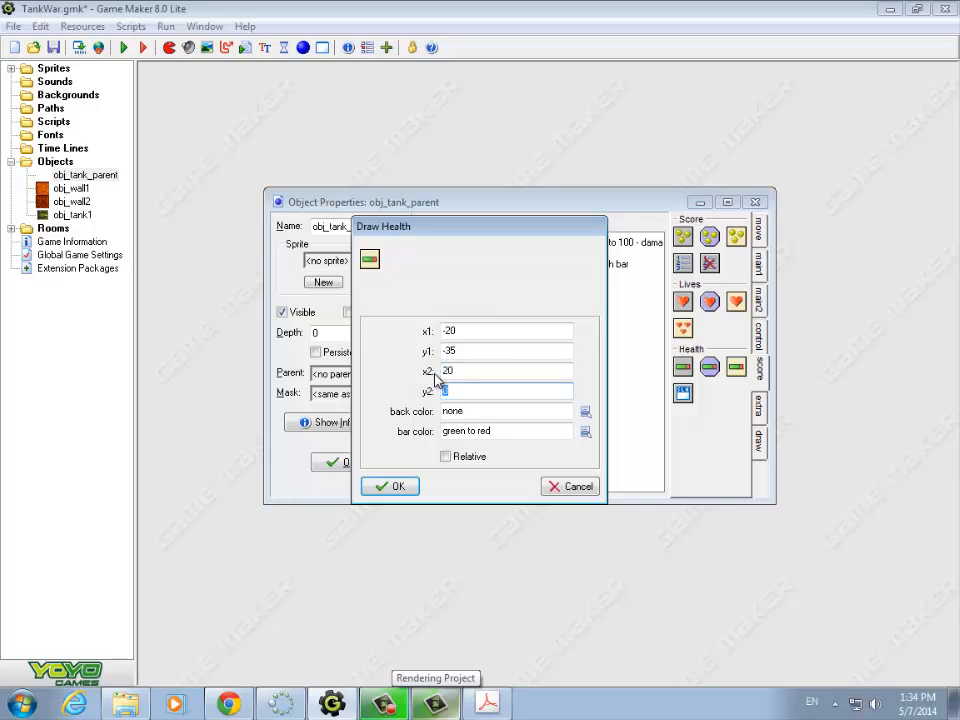
text(-30)
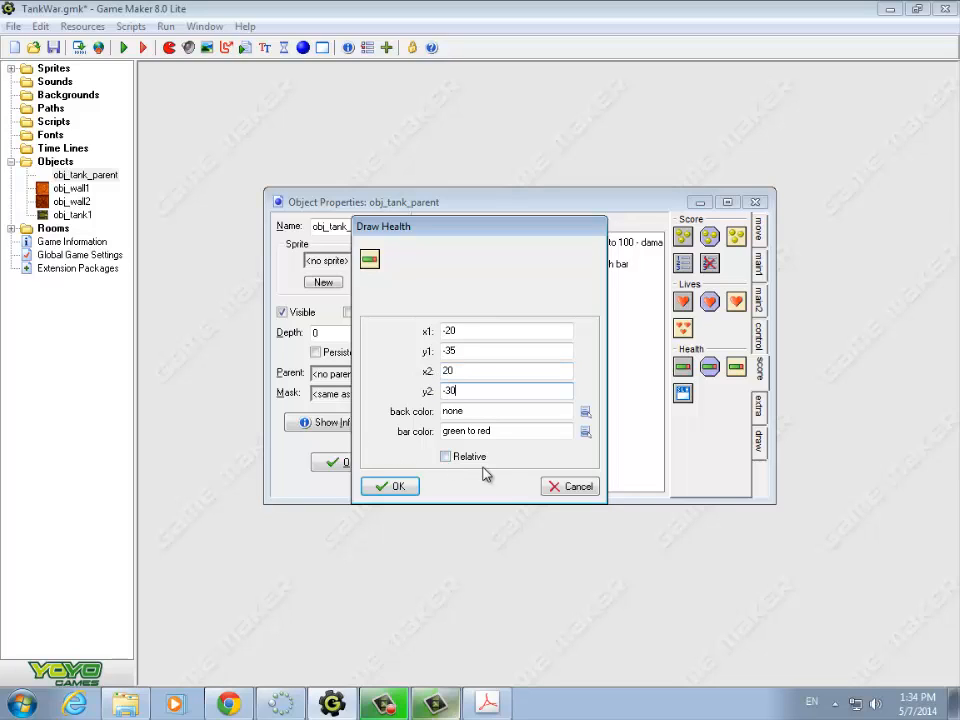
click(446, 457)
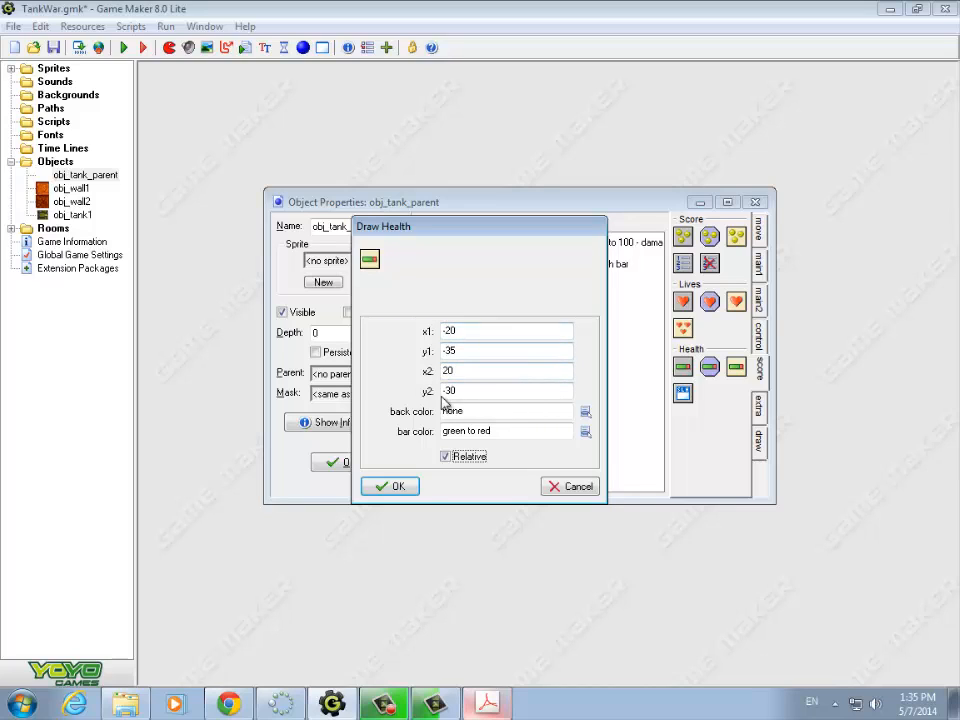
click(395, 491)
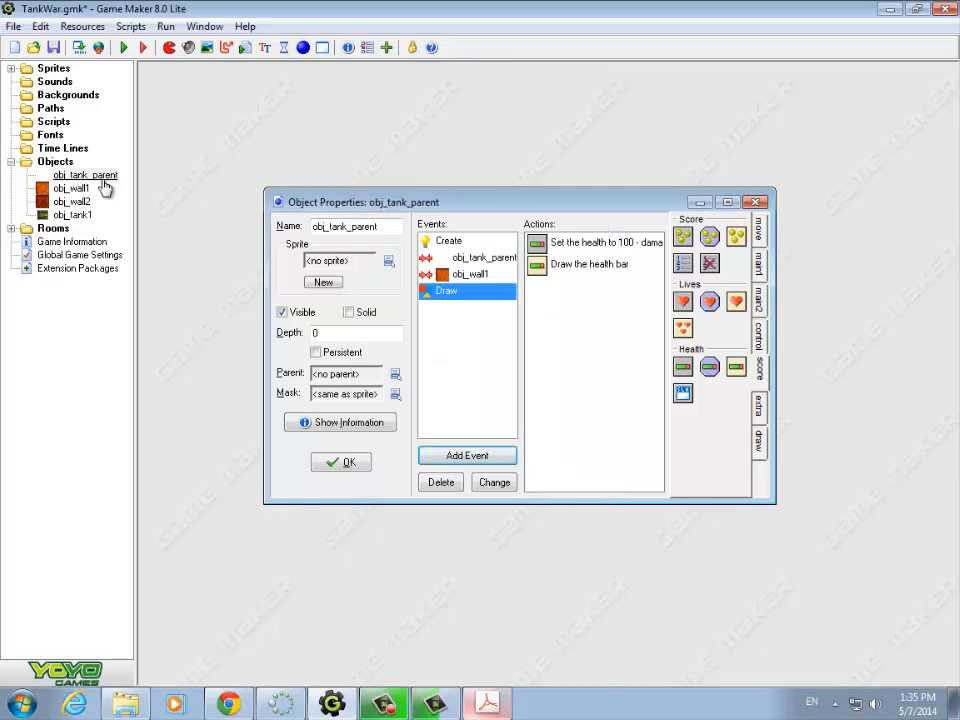
- Open the spr_tank1 sprite's properties, and give obj_tank1 a Draw event that calls the inherited parent event
click(12, 69)
double_click(62, 109)
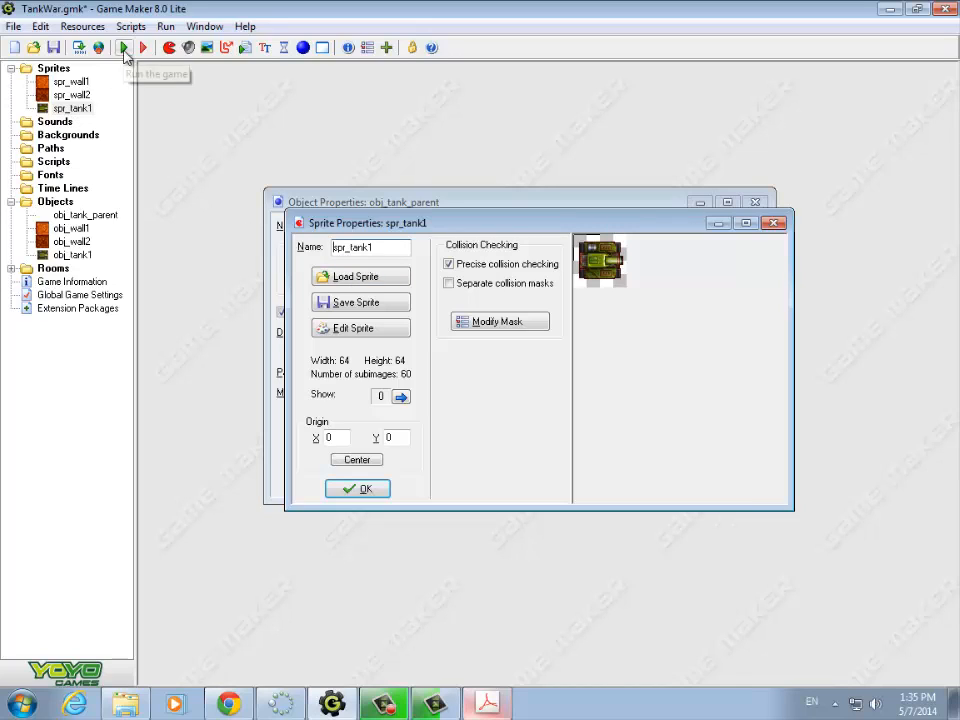
double_click(74, 256)
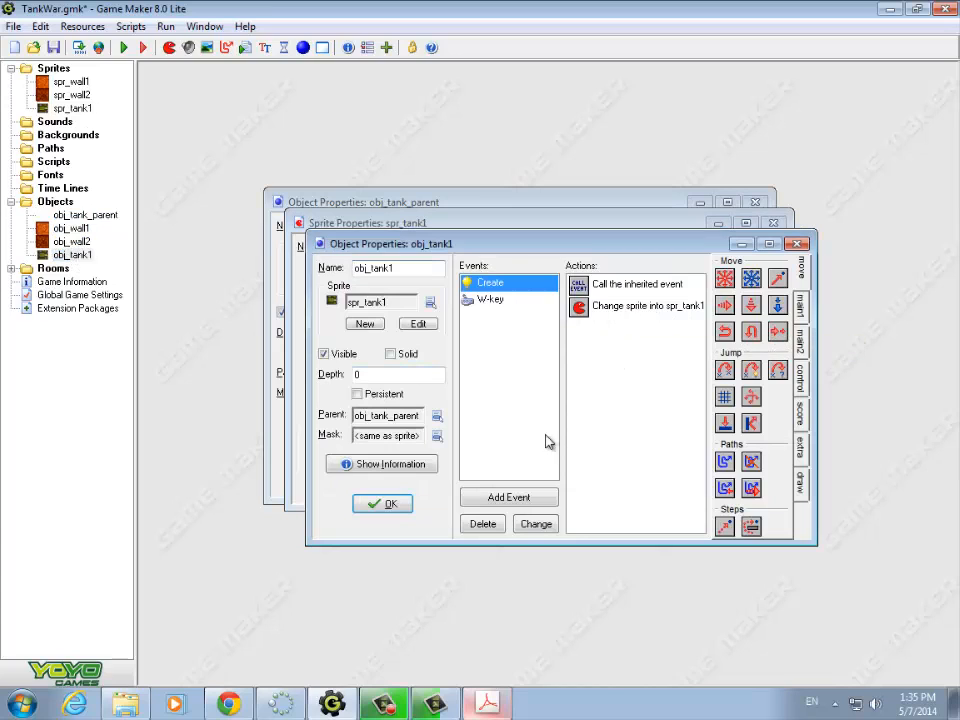
click(533, 505)
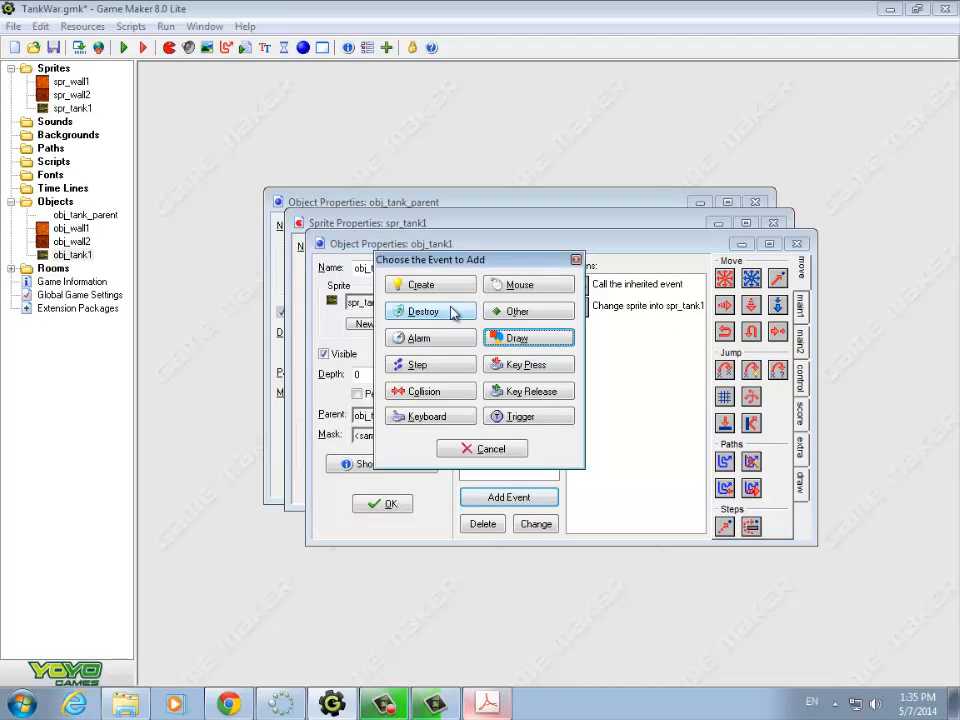
click(515, 339)
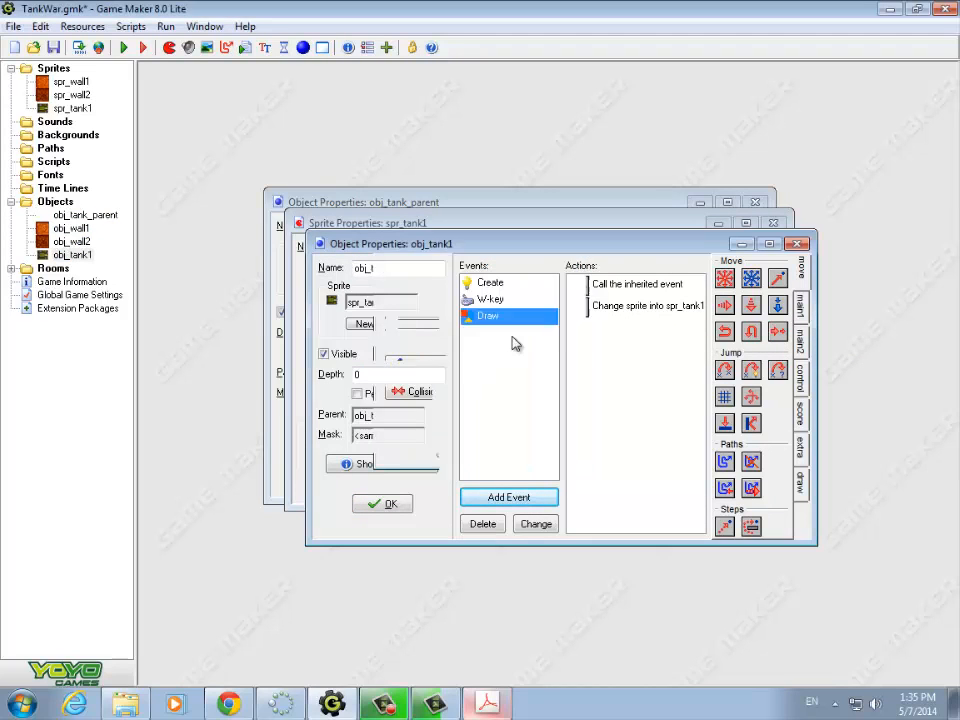
click(801, 372)
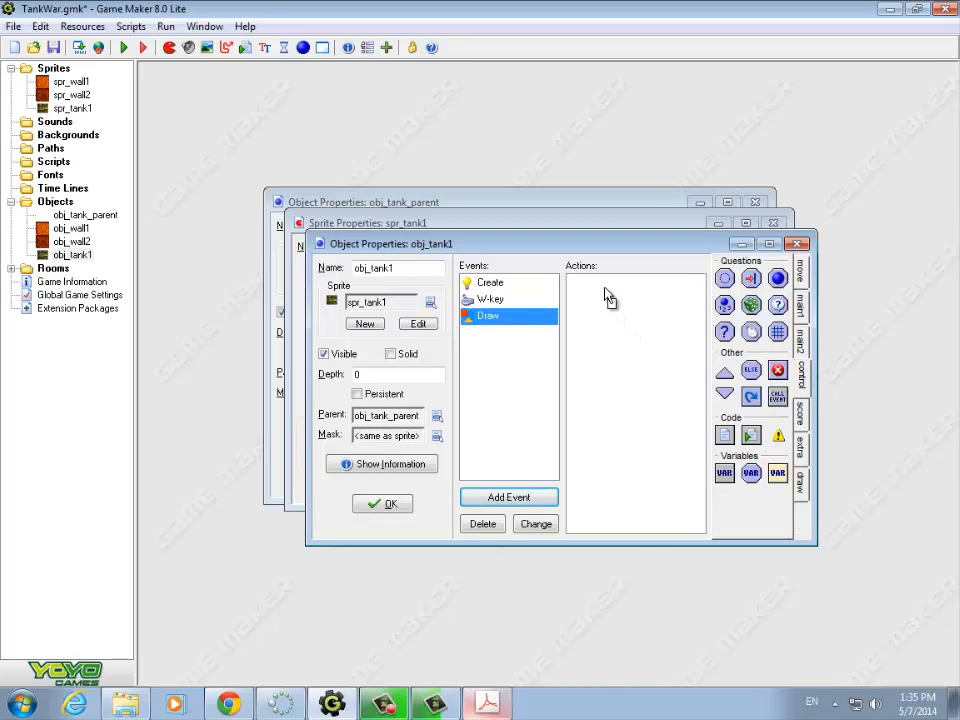
drag(778, 396, 605, 305)
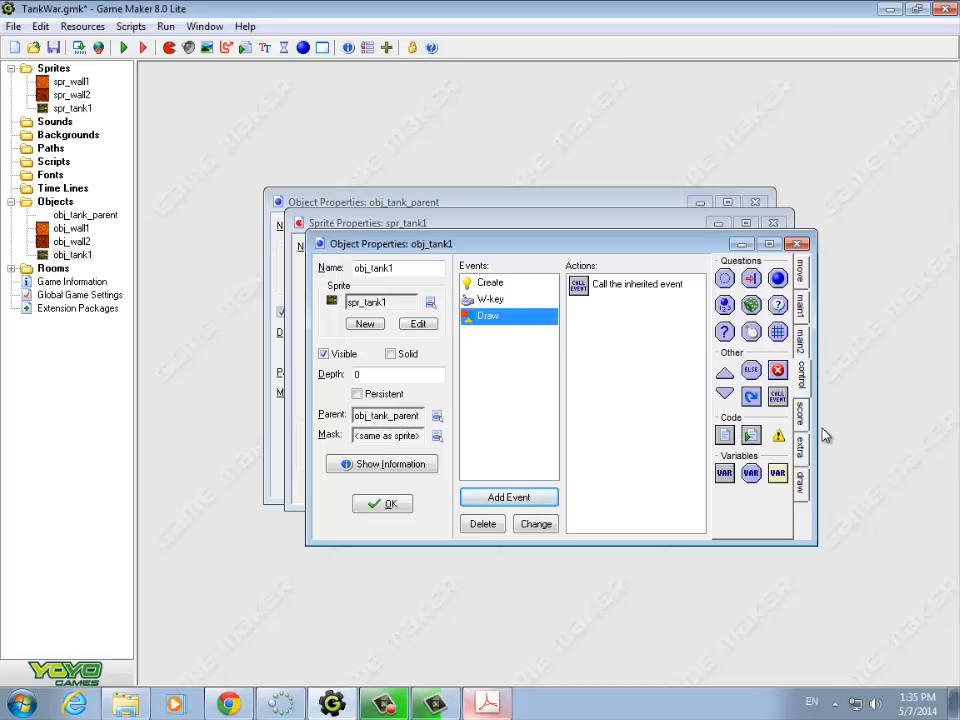
- Add a Draw Sprite action for spr_tank1 with Relative enabled to obj_tank1's Draw event
click(803, 325)
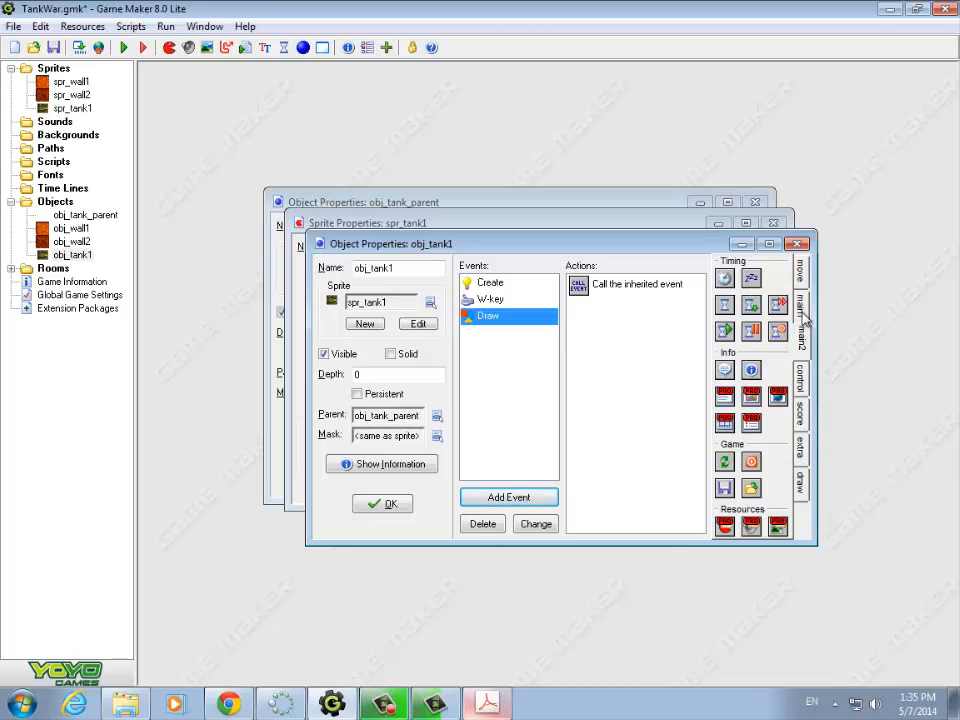
click(802, 304)
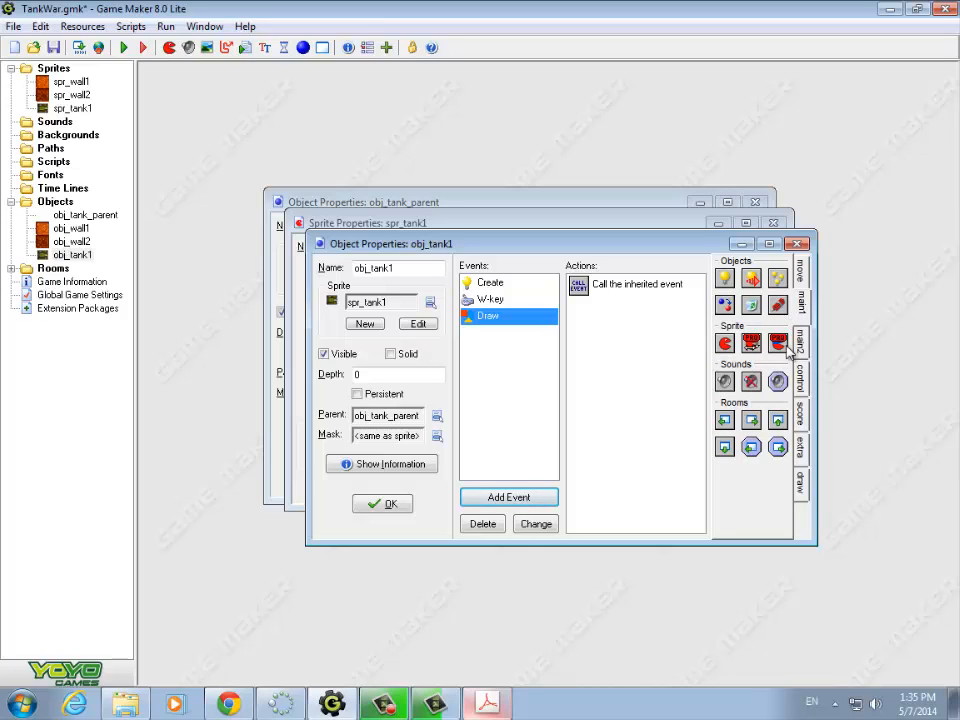
click(801, 480)
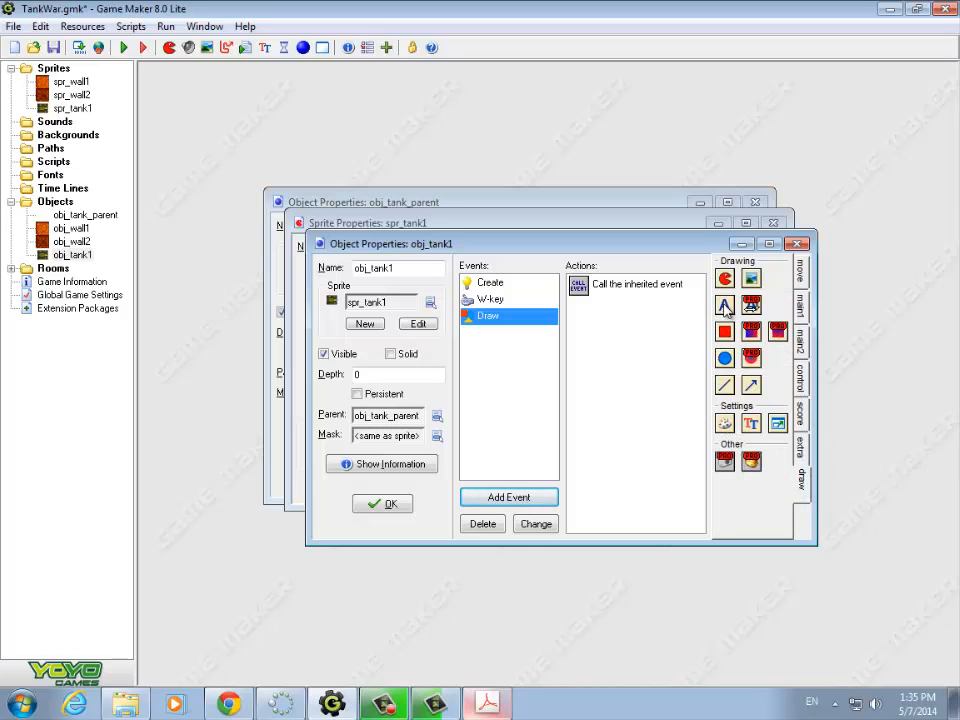
drag(725, 280, 606, 320)
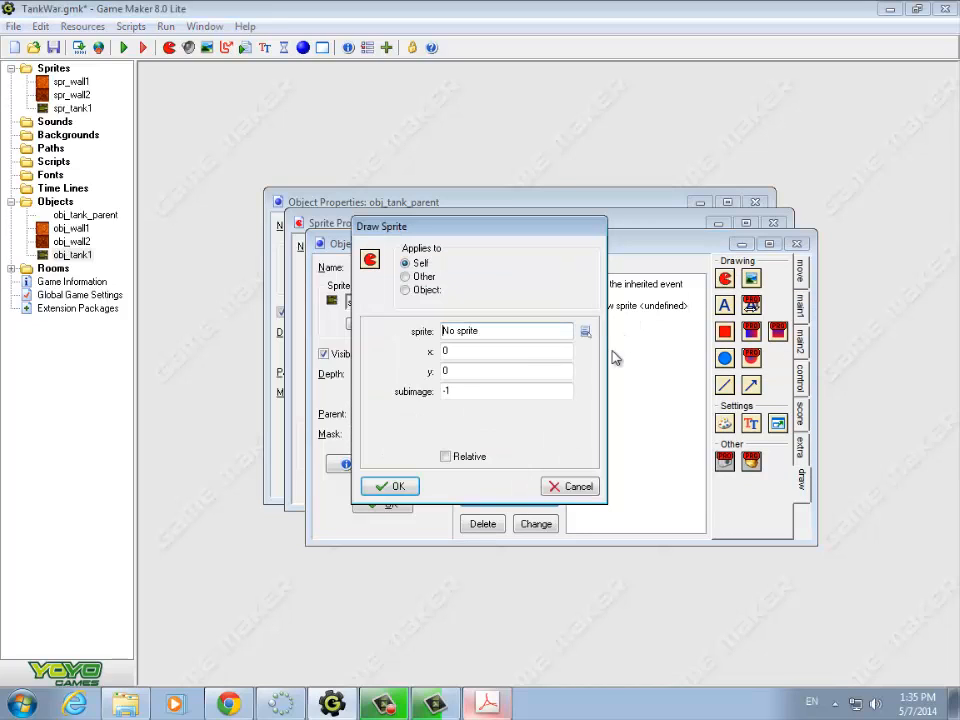
click(585, 332)
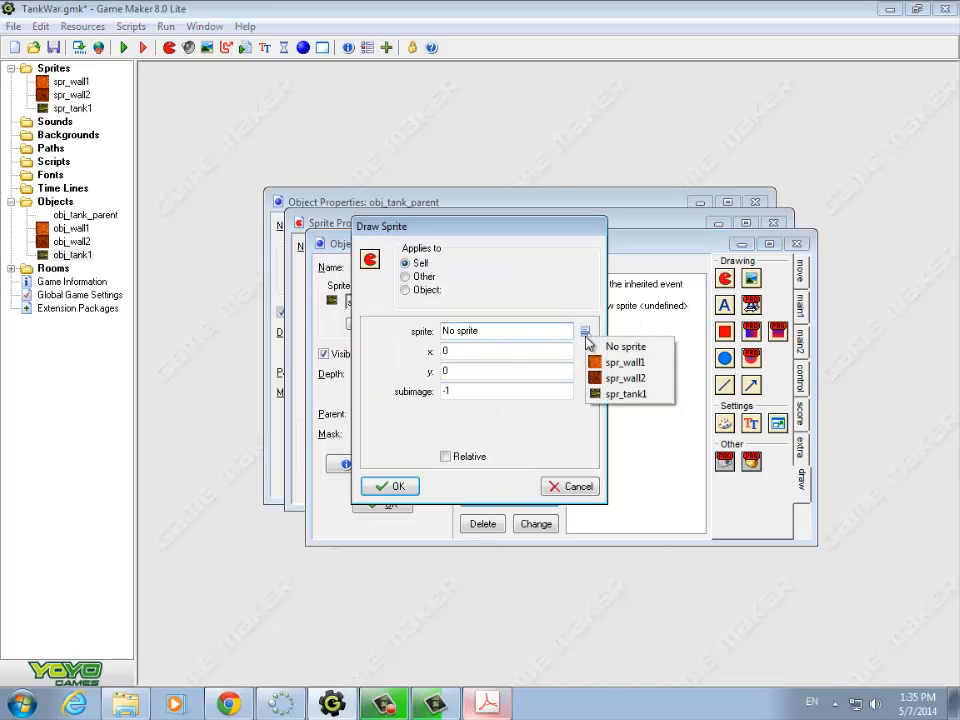
click(622, 394)
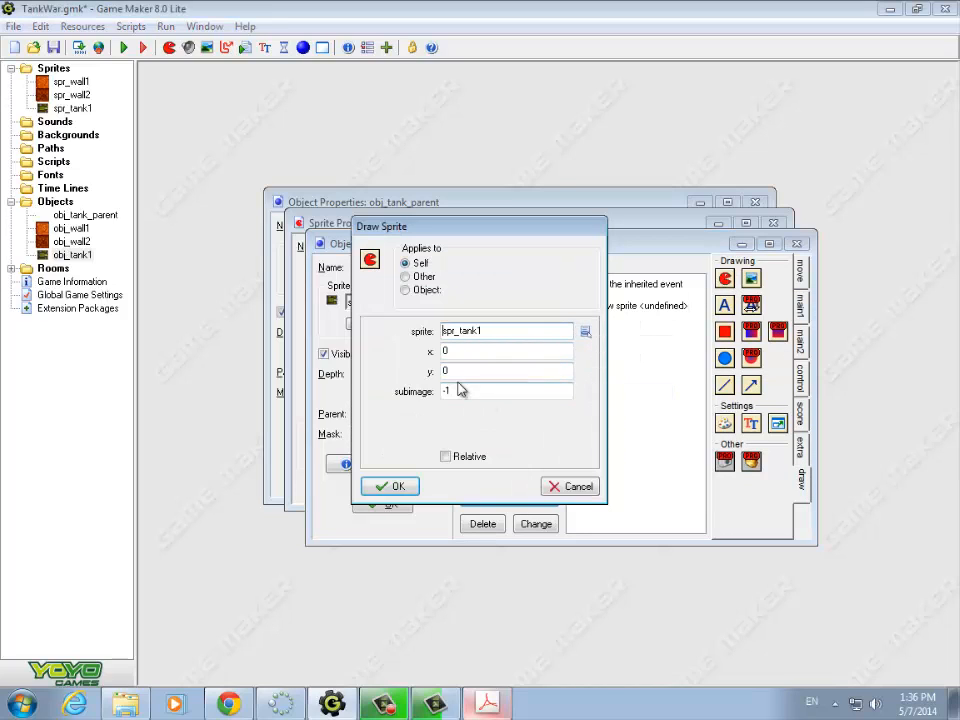
click(445, 457)
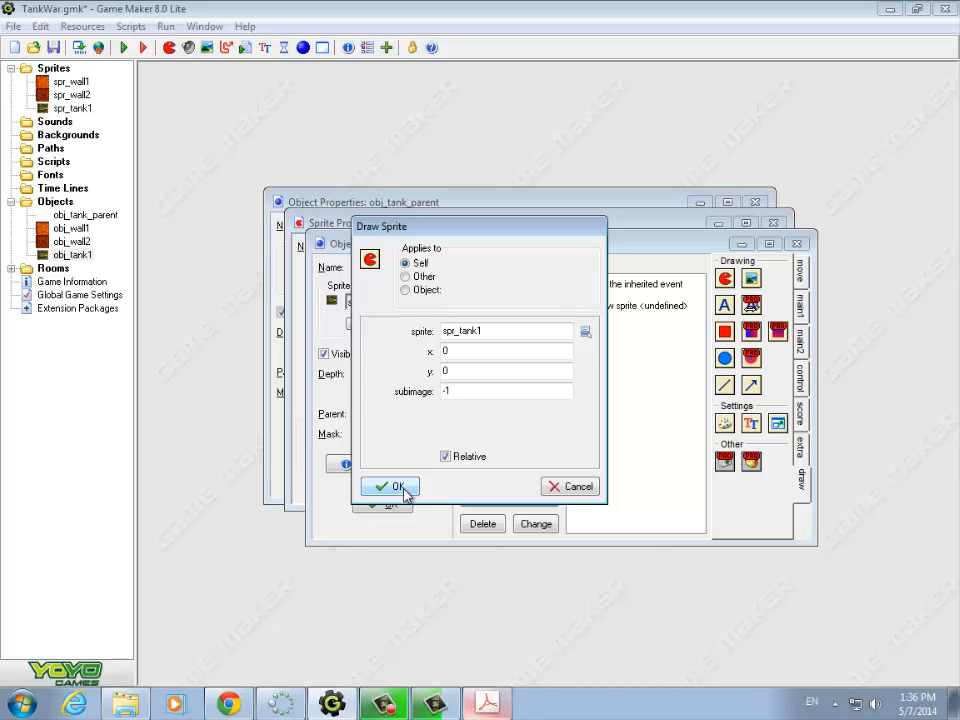
click(395, 487)
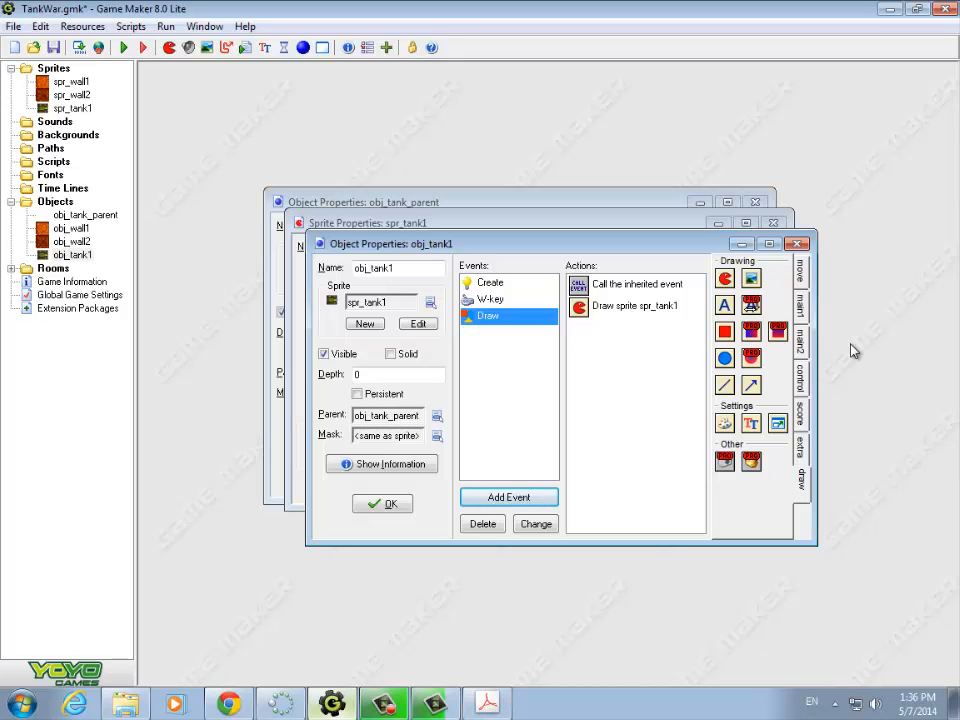
- Save the project and test-run the game, aborting the run at the error dialog
click(55, 47)
click(122, 50)
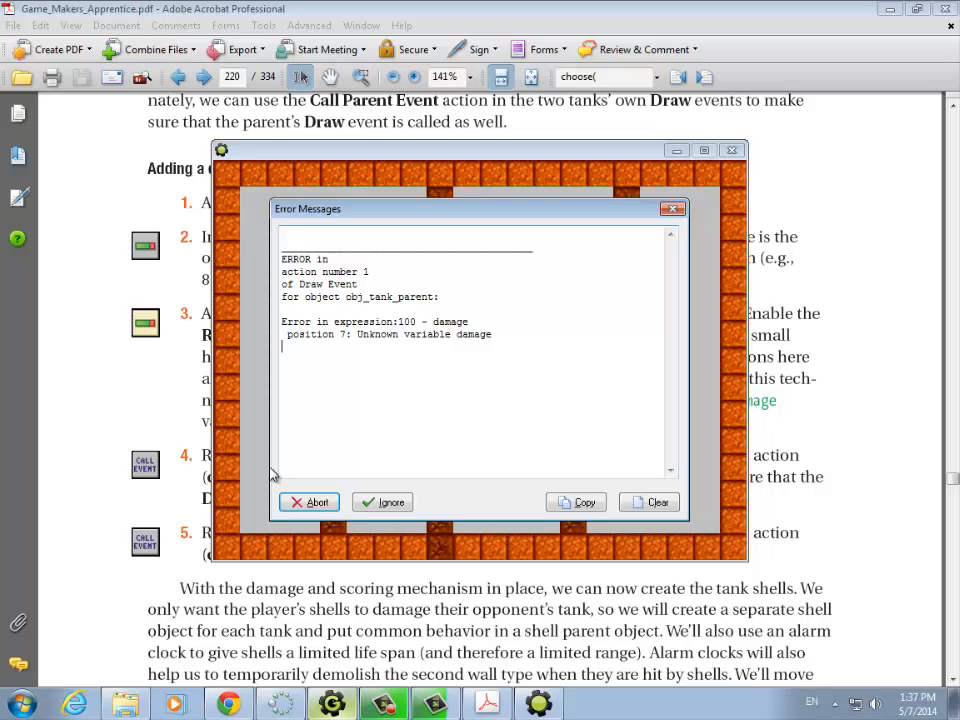
click(310, 501)
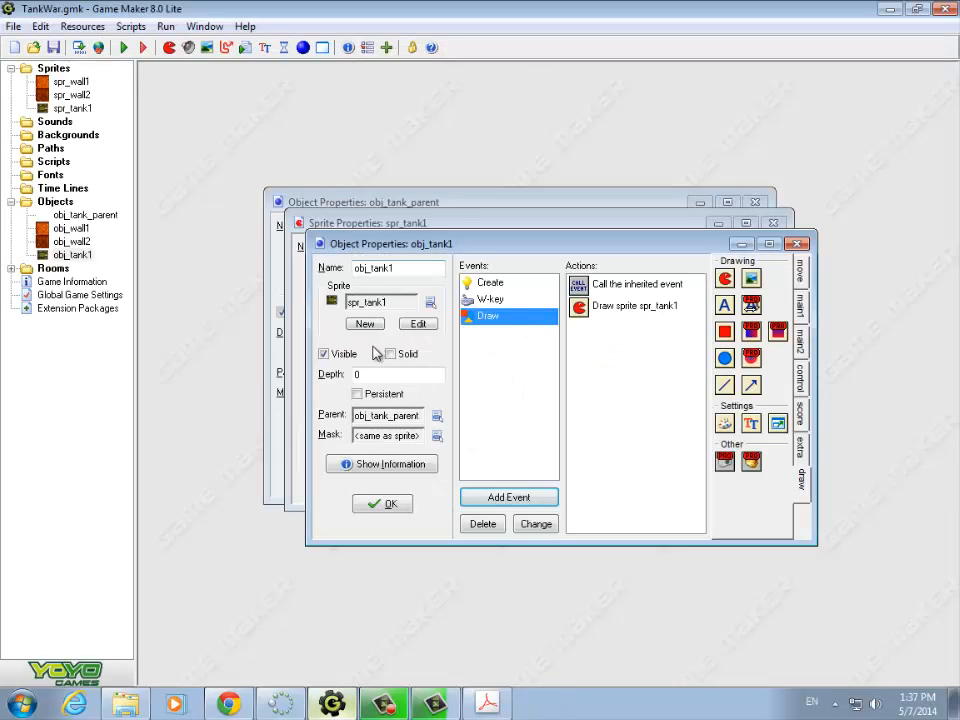
- Add a Set Variable action to obj_tank_parent's Create event that sets damage to 0
double_click(88, 217)
click(450, 242)
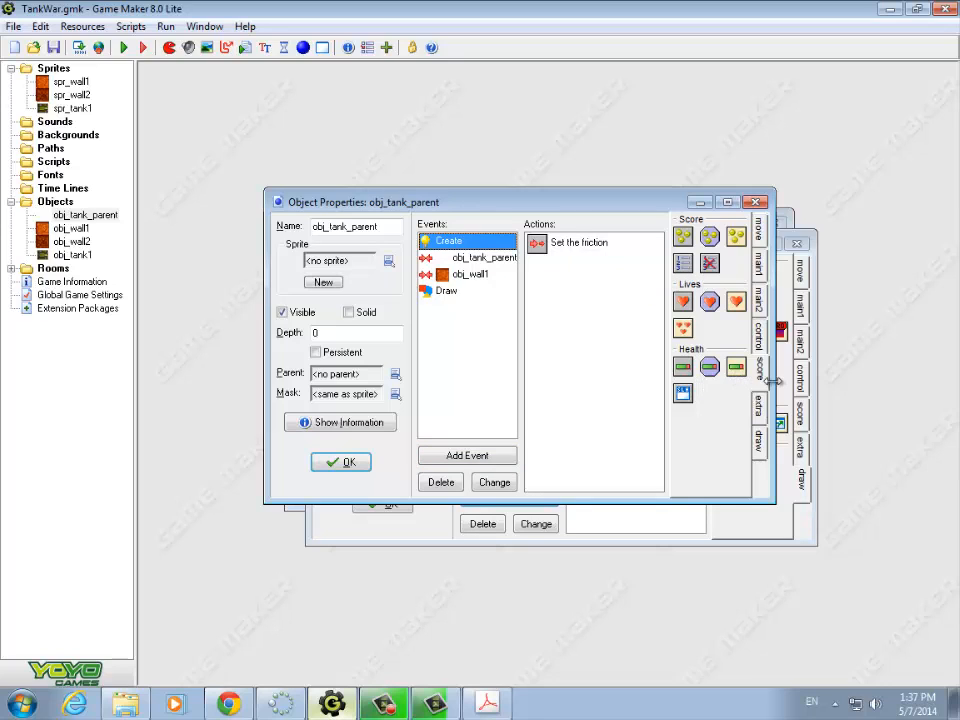
click(758, 332)
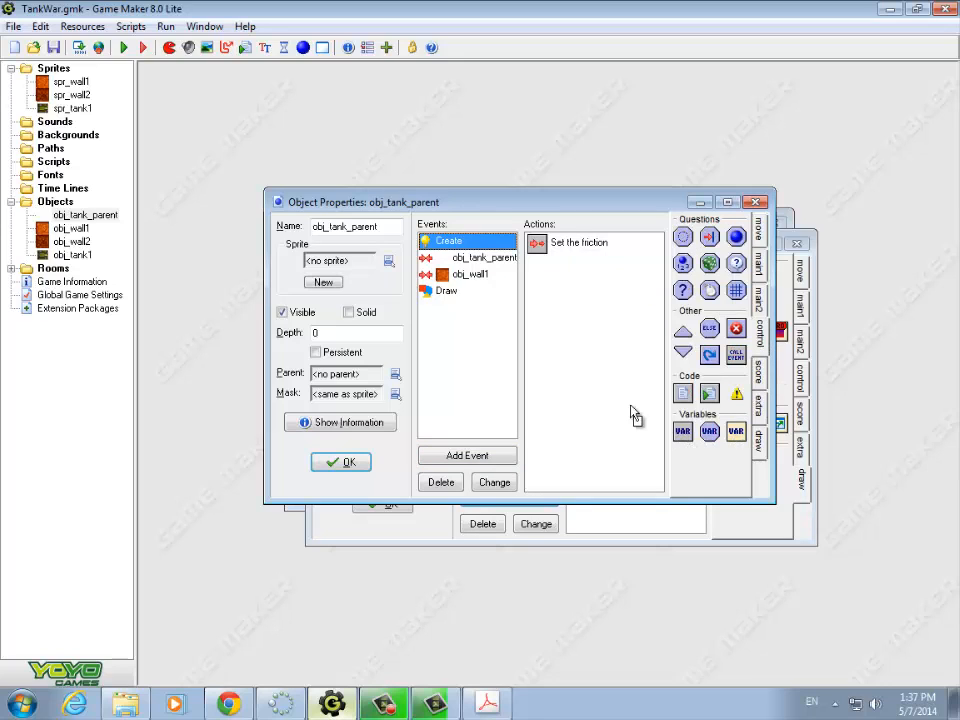
drag(682, 431, 553, 293)
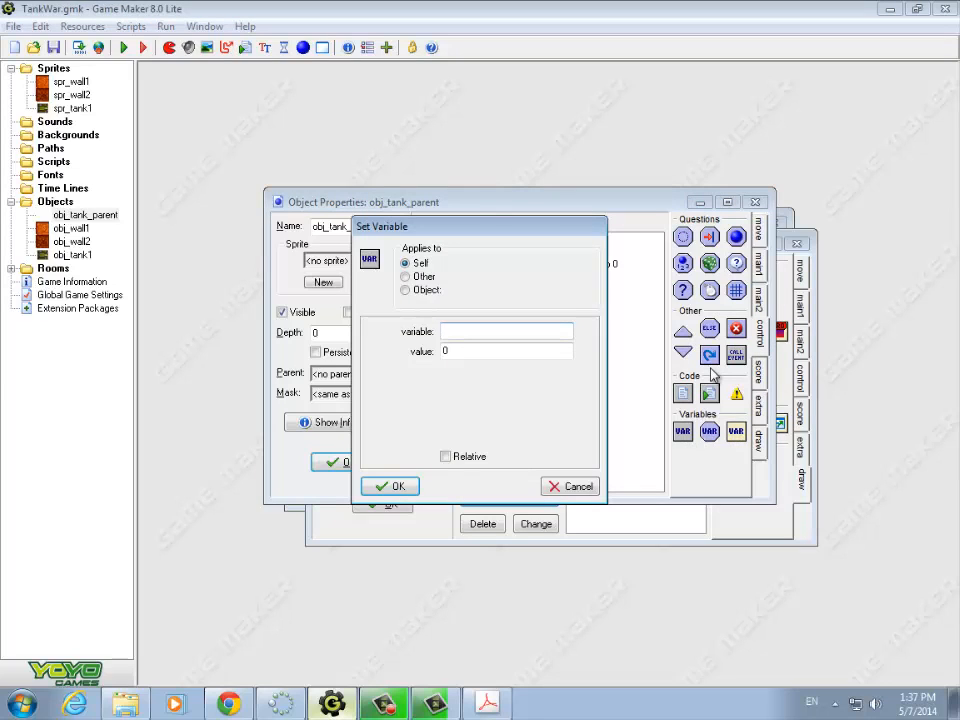
text(damage)
click(394, 485)
click(347, 466)
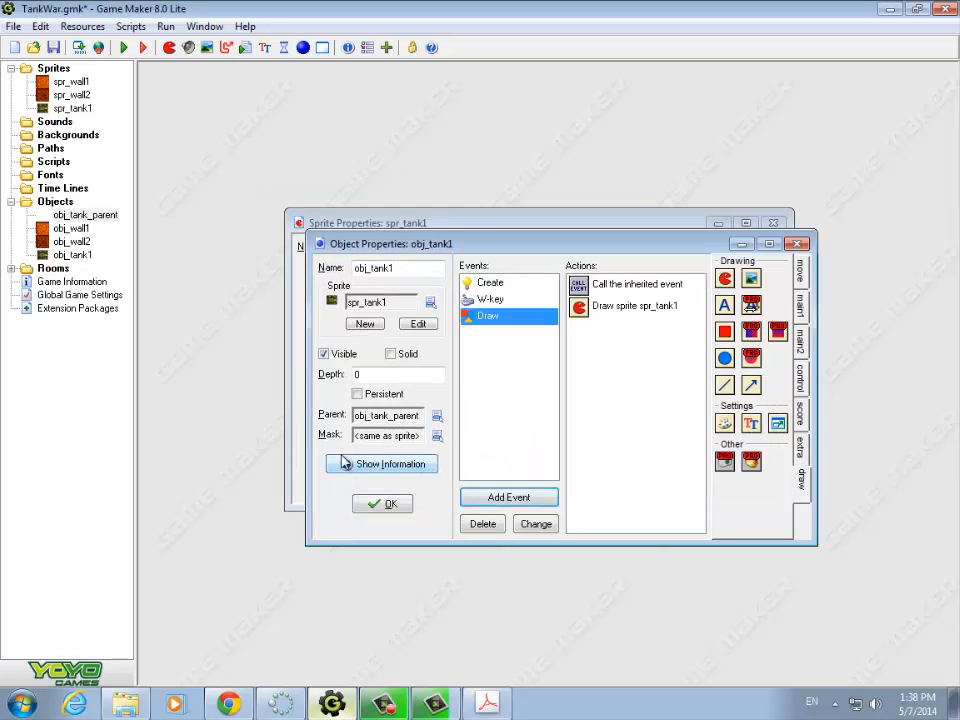
- Test-run the game, drive the tank forward across the room to check its health bar, and close the game
click(124, 48)
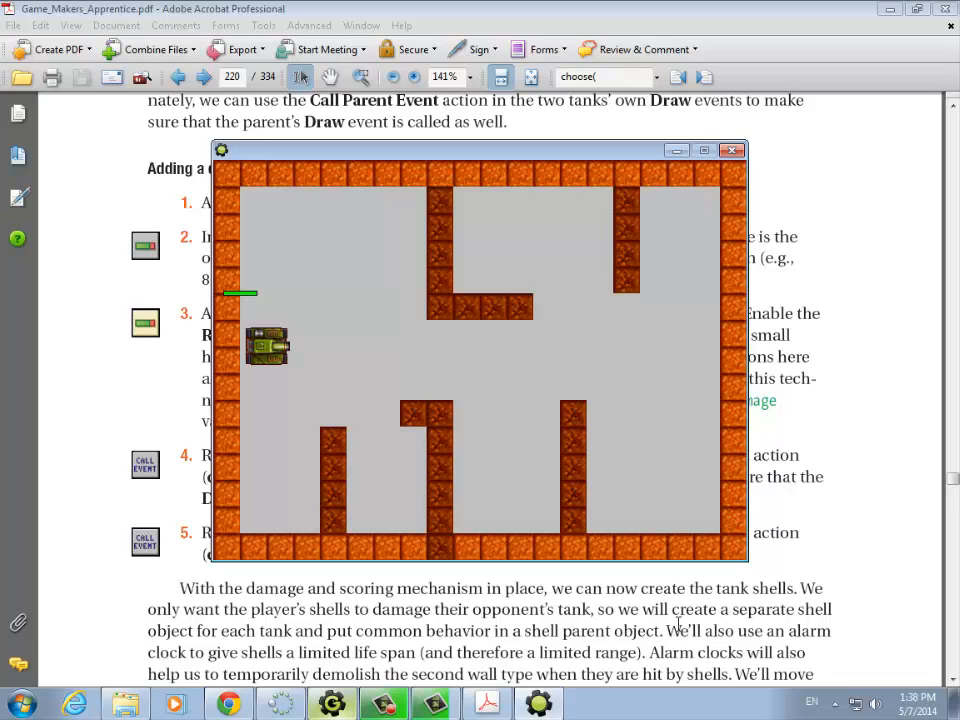
key(w)
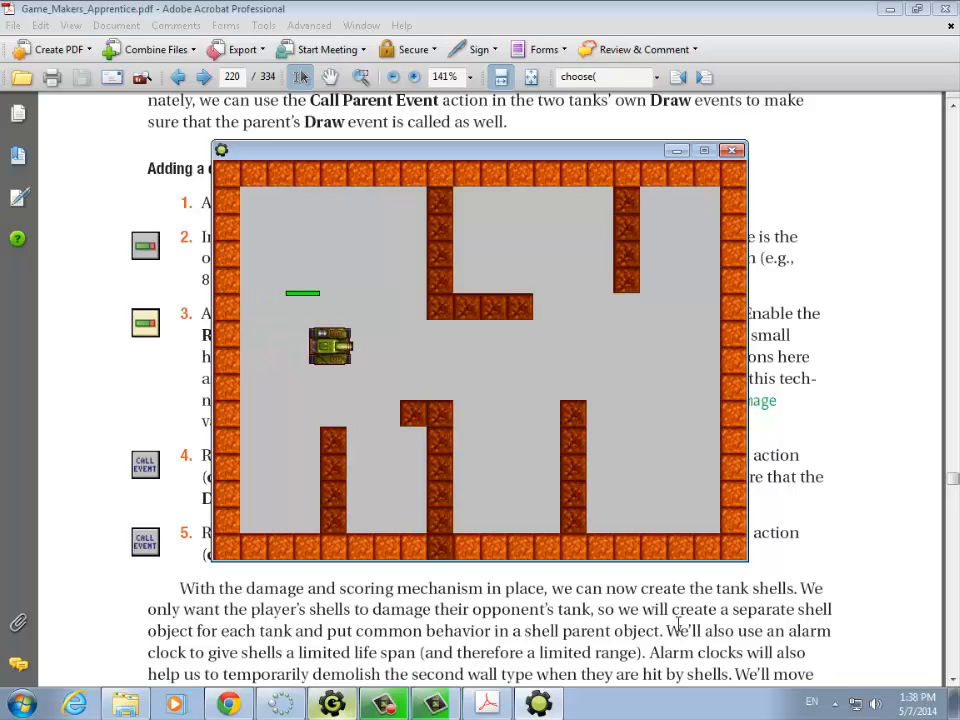
key(w)
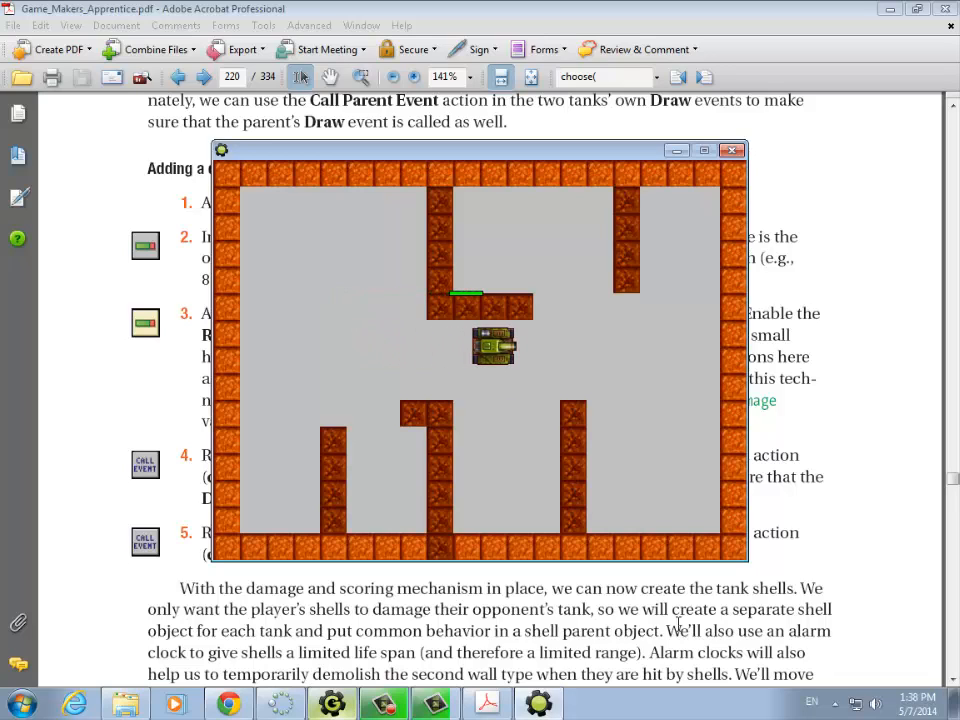
key(w)
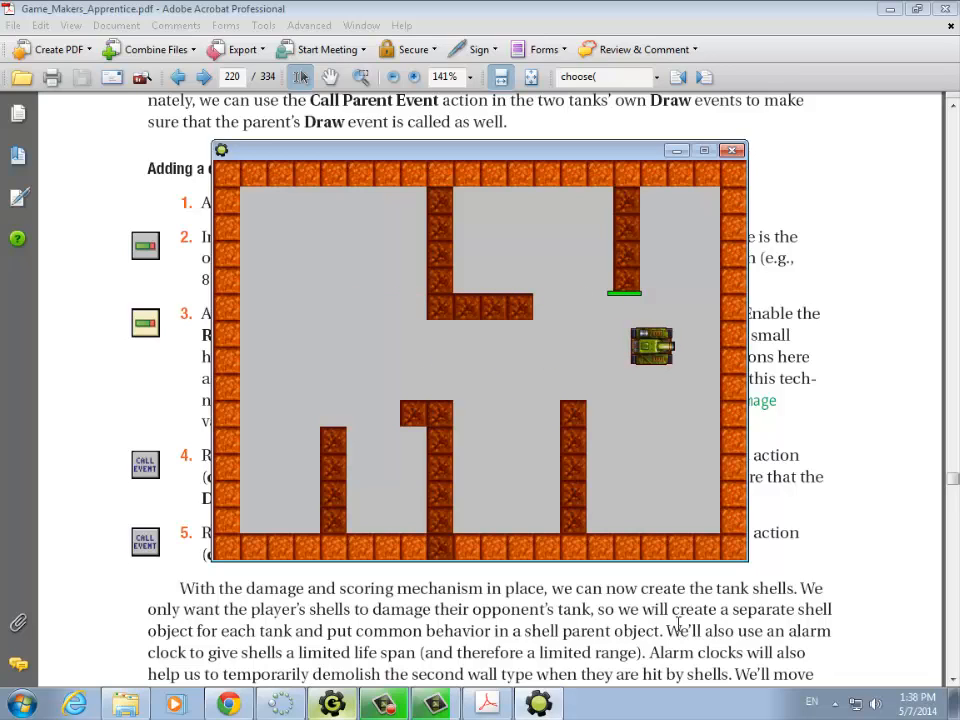
key(w)
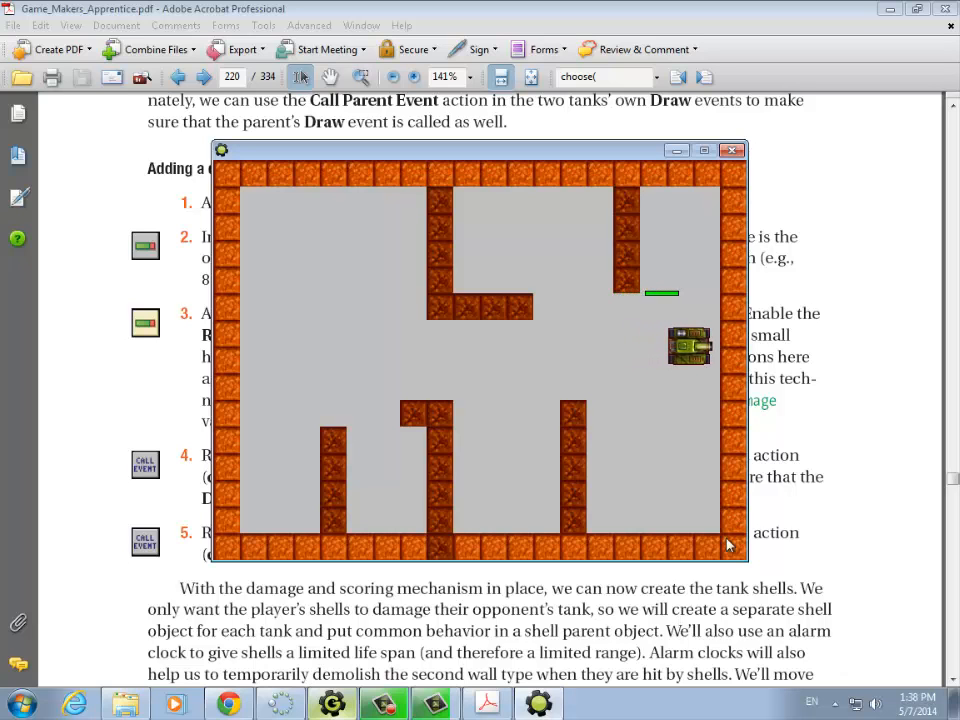
click(736, 152)
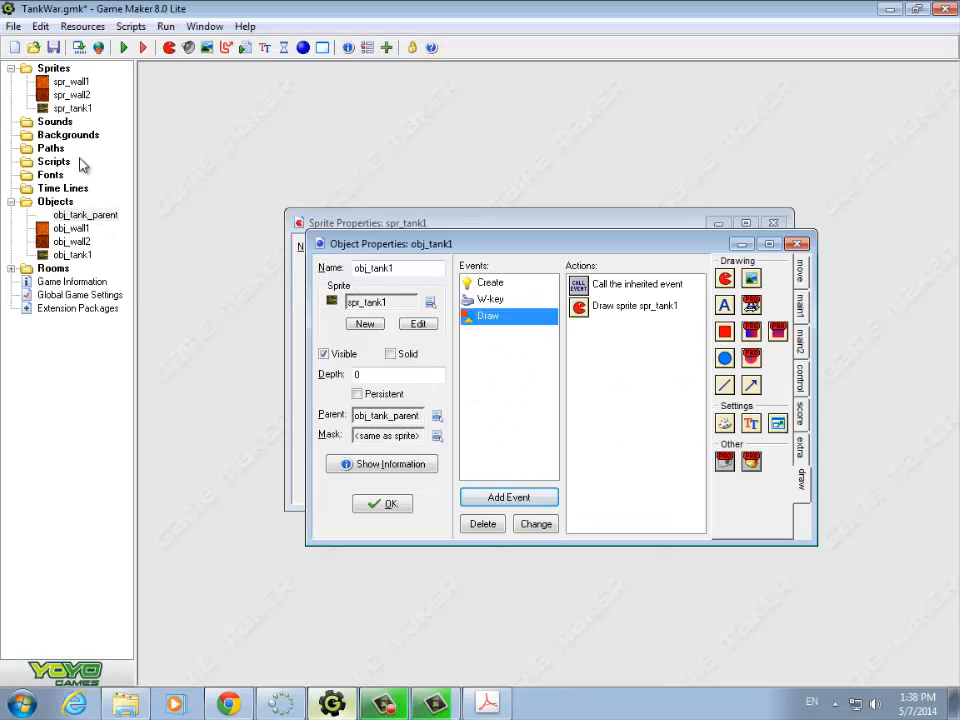
- Center the origin of the spr_tank1 sprite and check the tank's placement in a brief test run
double_click(72, 107)
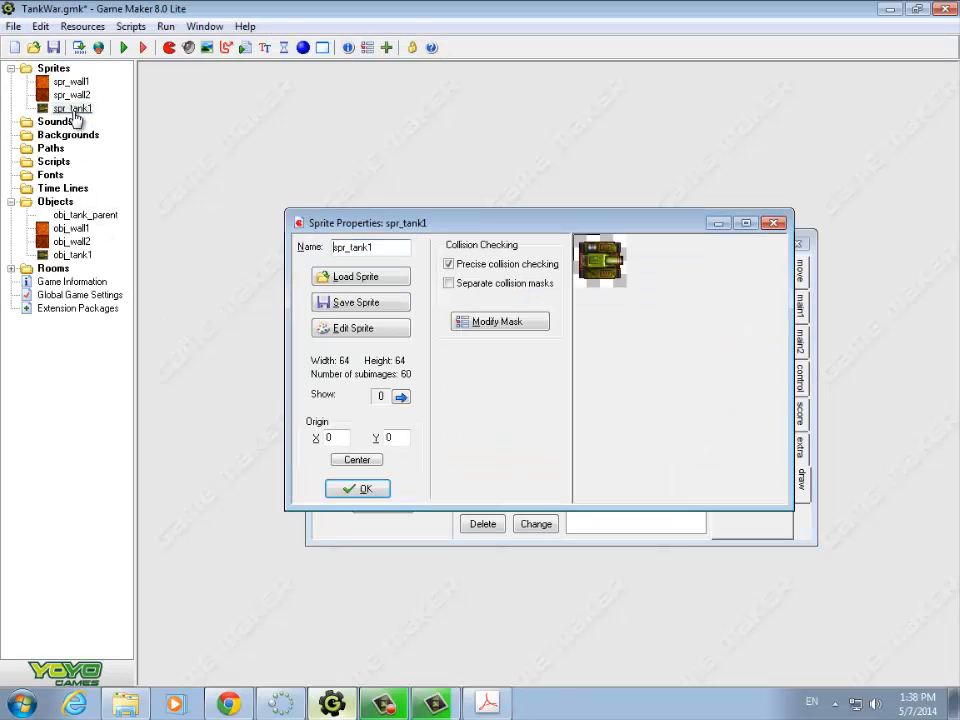
click(357, 459)
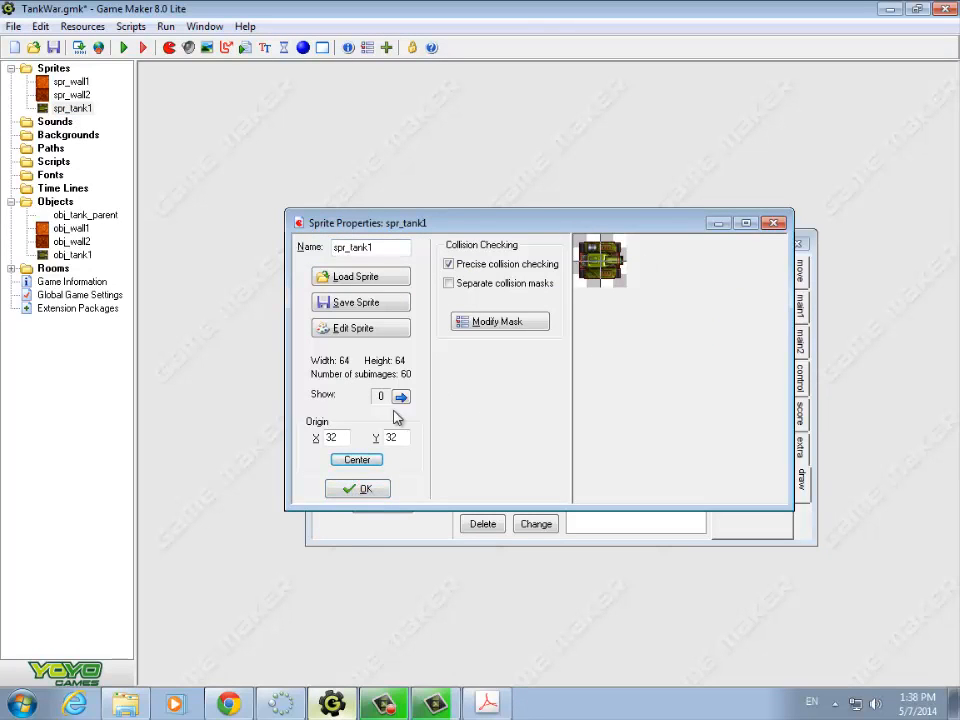
click(358, 489)
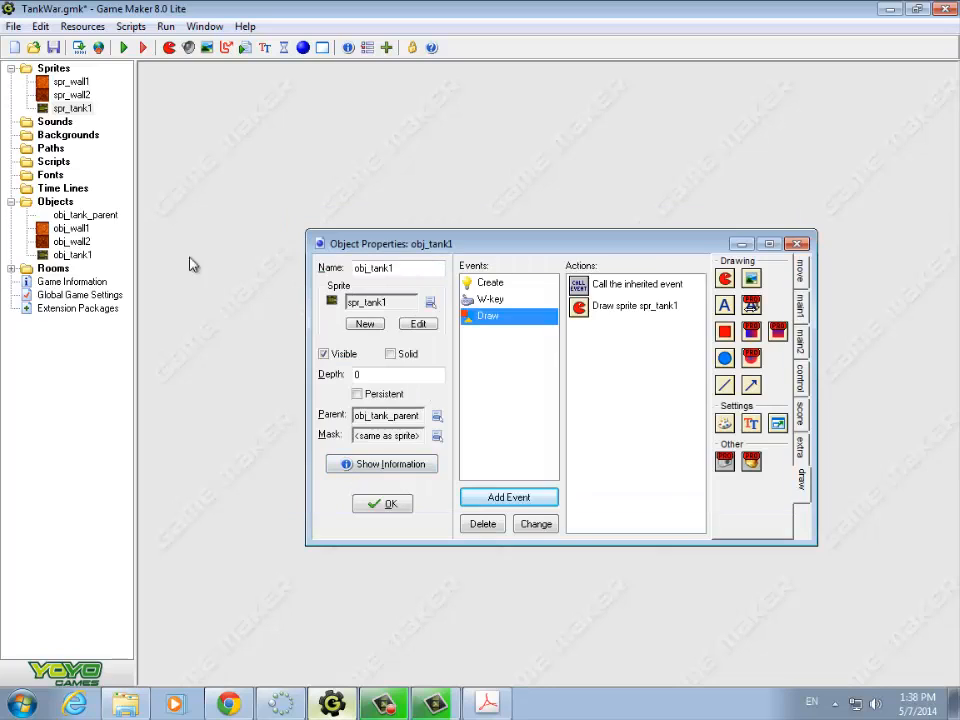
click(124, 47)
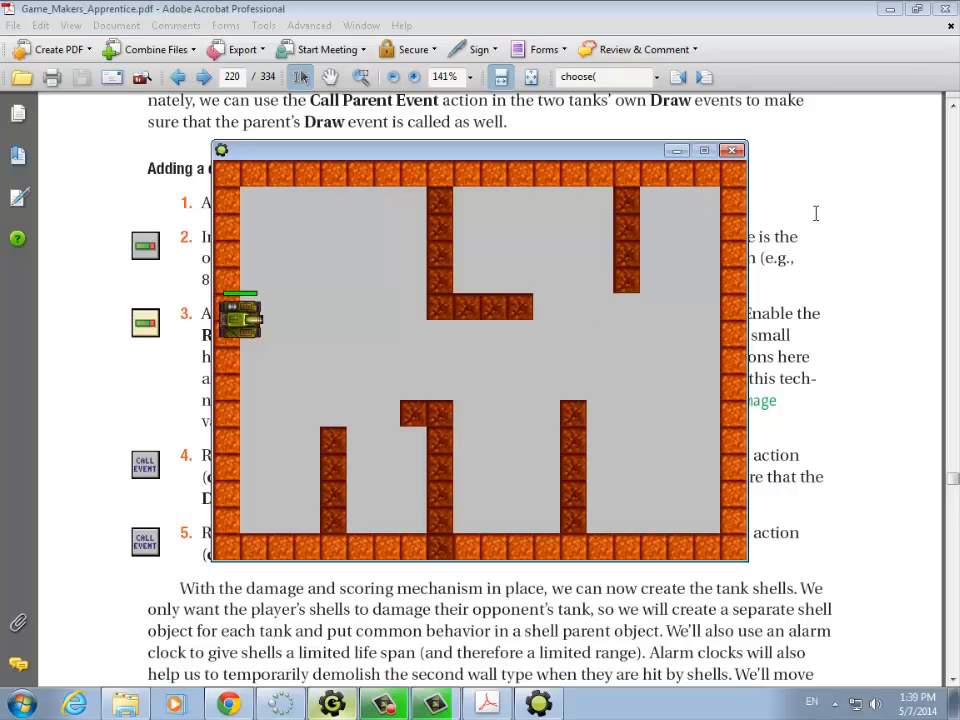
click(738, 152)
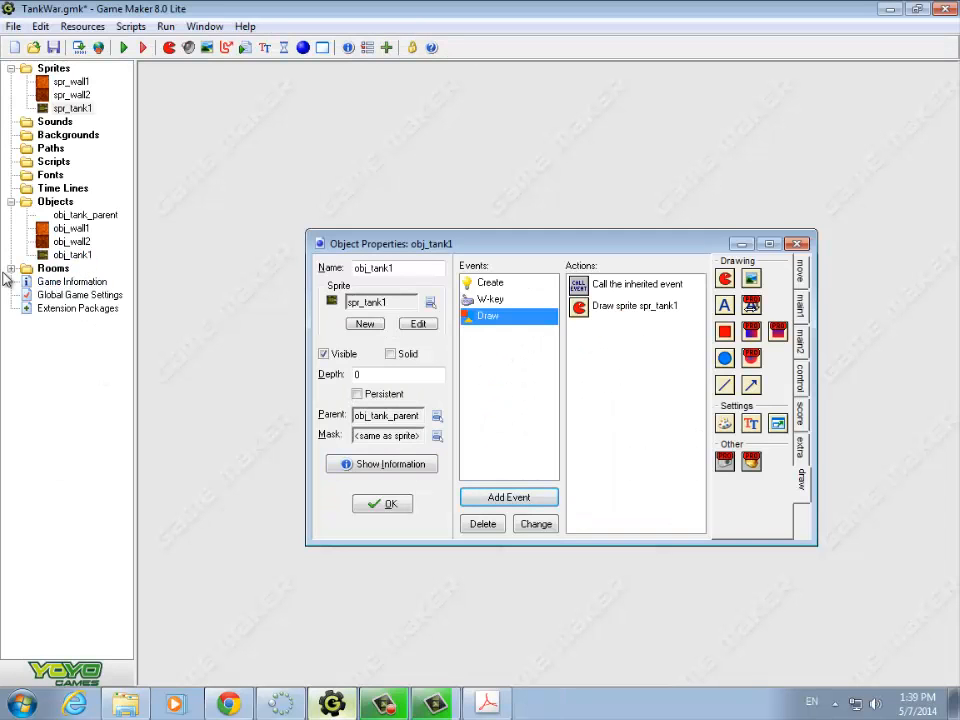
- In room0, delete the obj_tank1 instance overlapping the left wall and place a new one just inside that wall
click(12, 268)
double_click(60, 282)
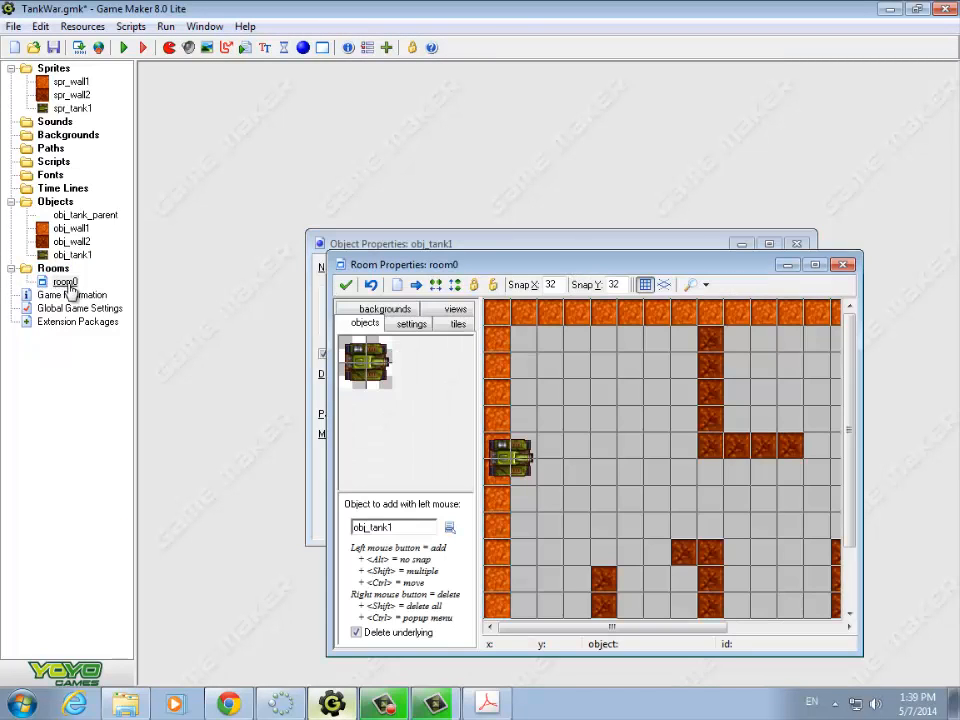
right_click(524, 452)
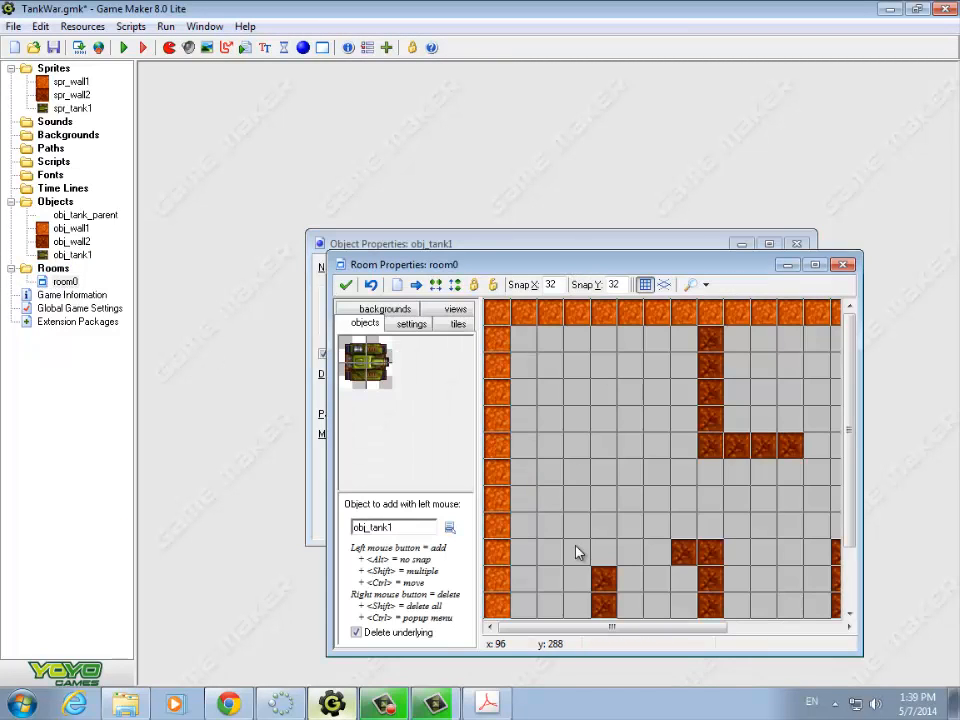
click(544, 450)
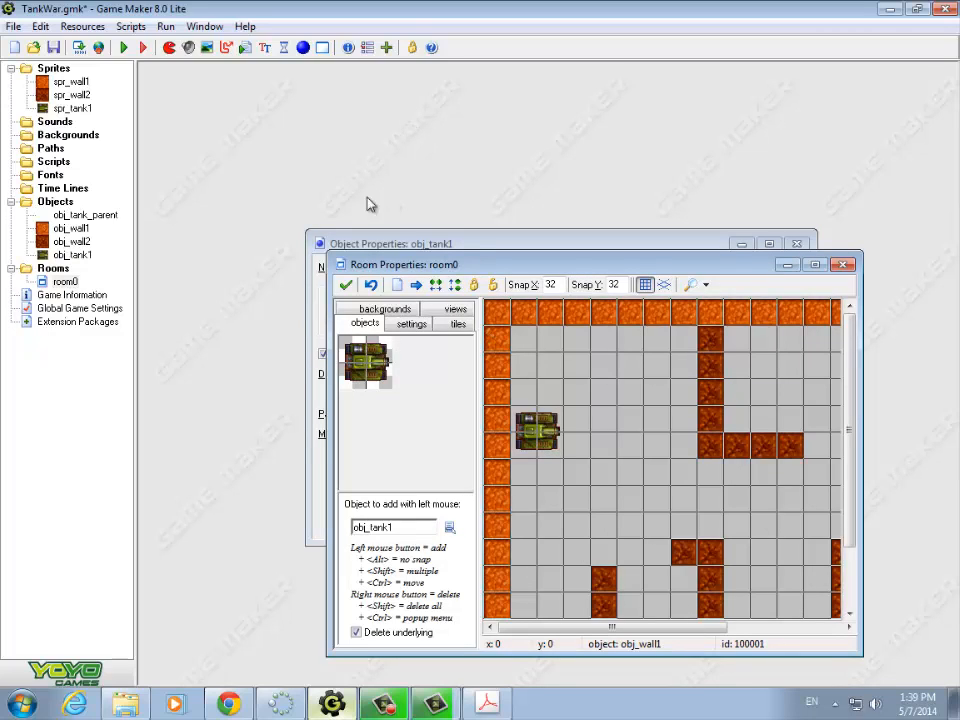
- Test-run the game again and drive the repositioned tank forward to check that its health bar follows it
click(124, 48)
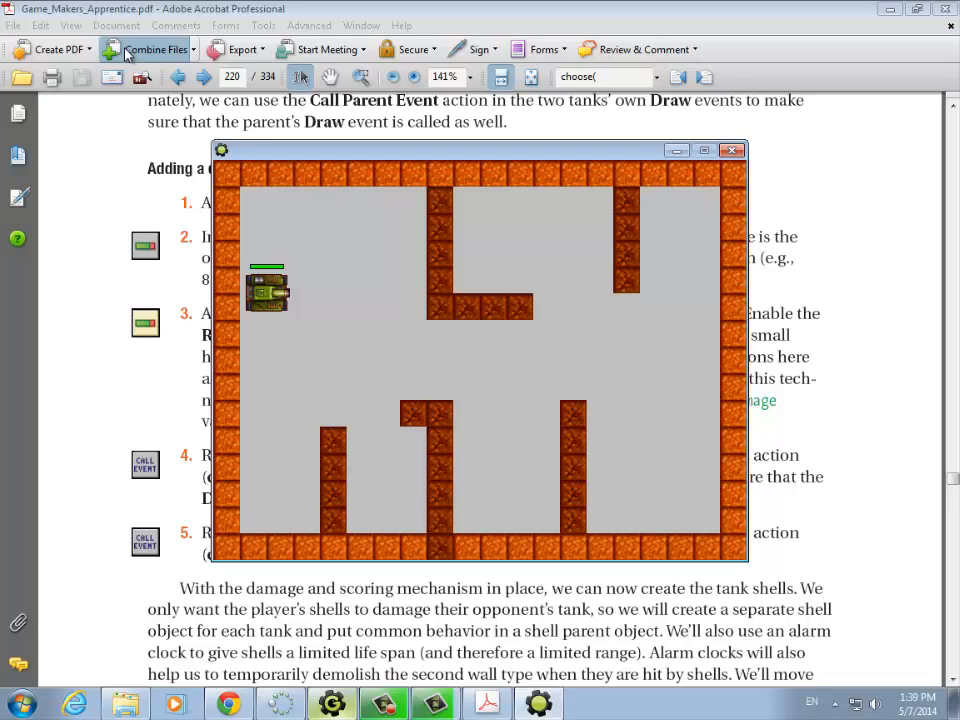
key(w)
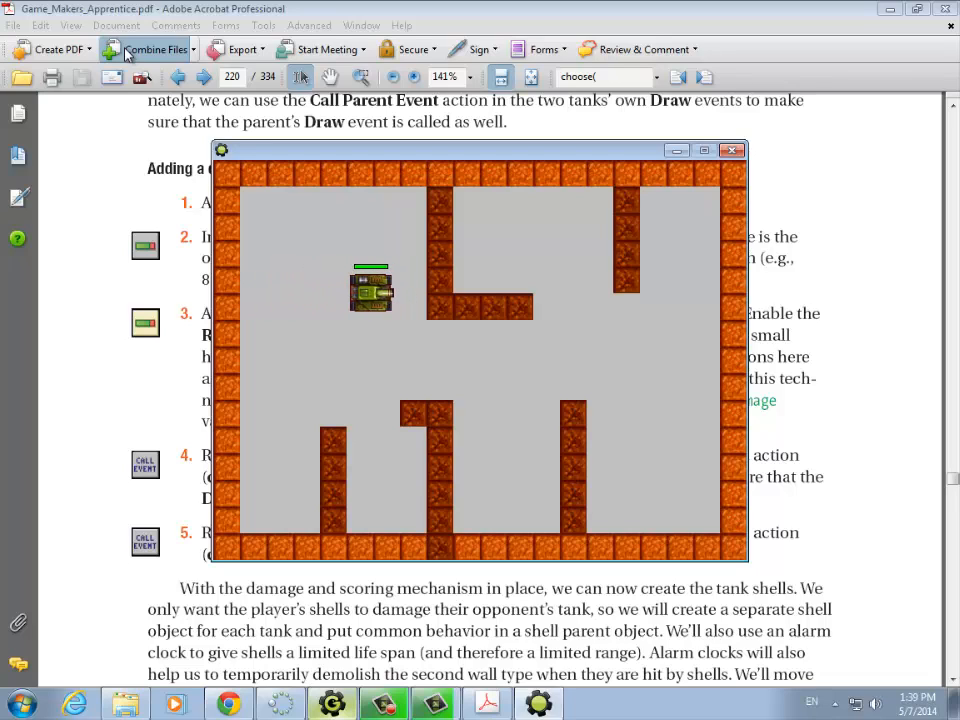
key(w)
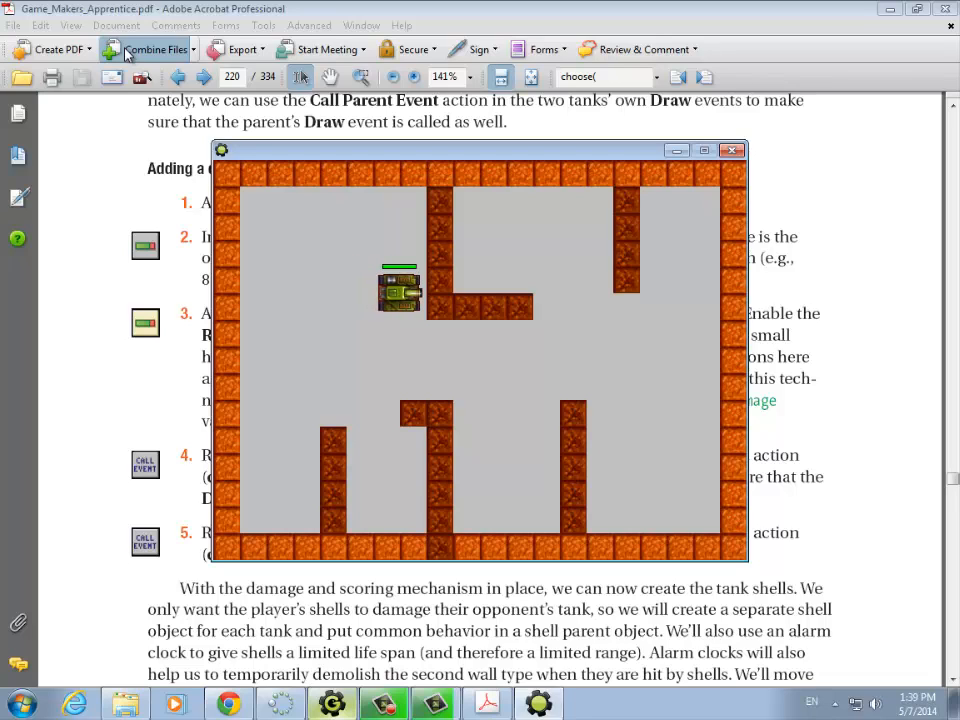